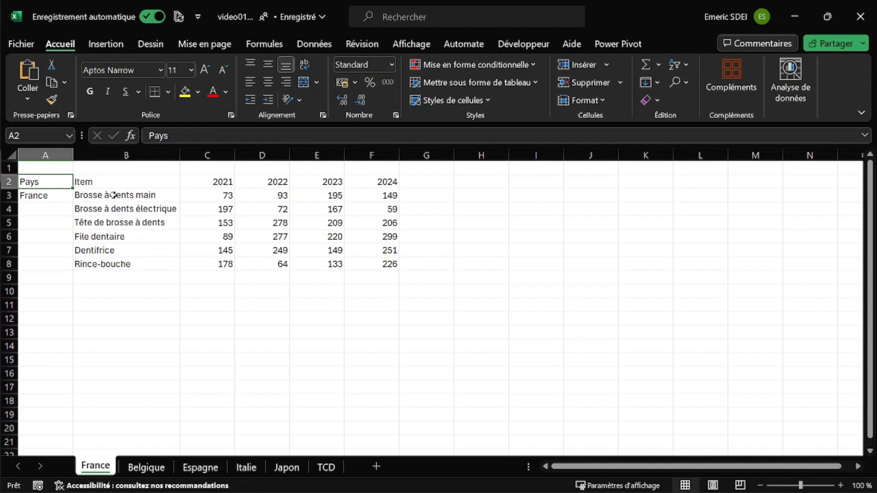
# Step: Insert a basic 2D line chart from B3:F8 on the France sheet and place it beside the data table
pyautogui.moveTo(114, 195); pyautogui.dragTo(365, 263)
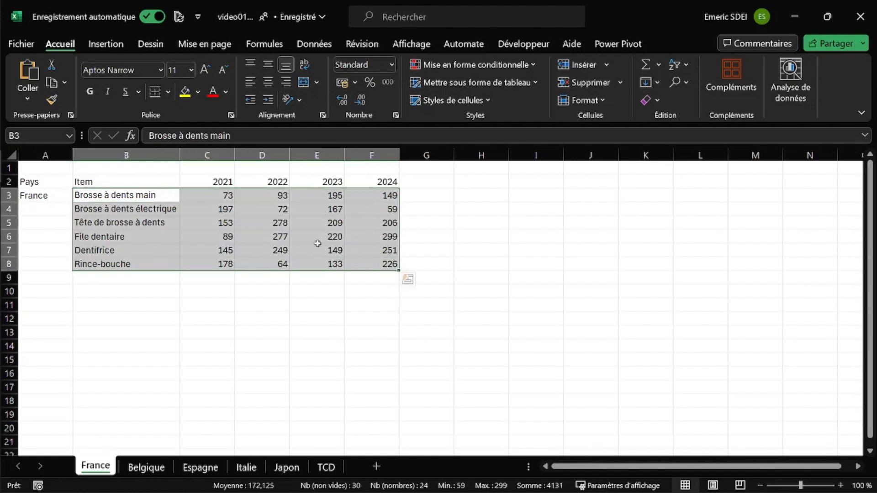
pyautogui.click(127, 46)
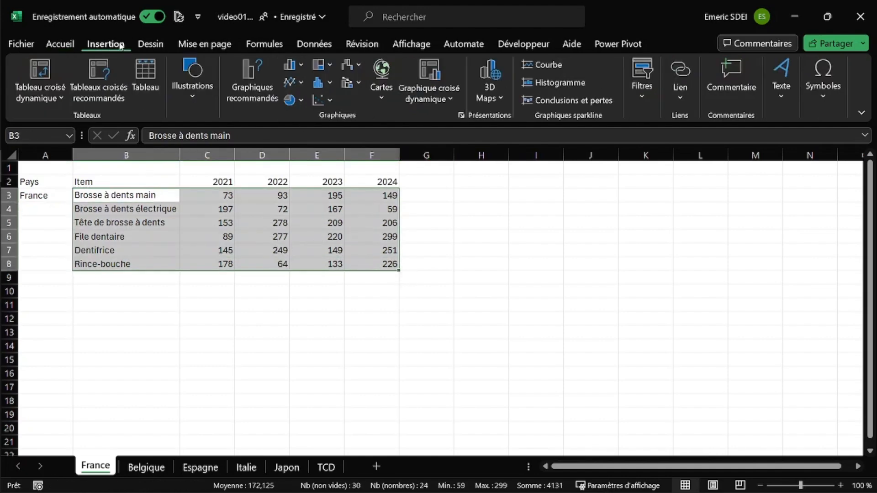
pyautogui.click(300, 84)
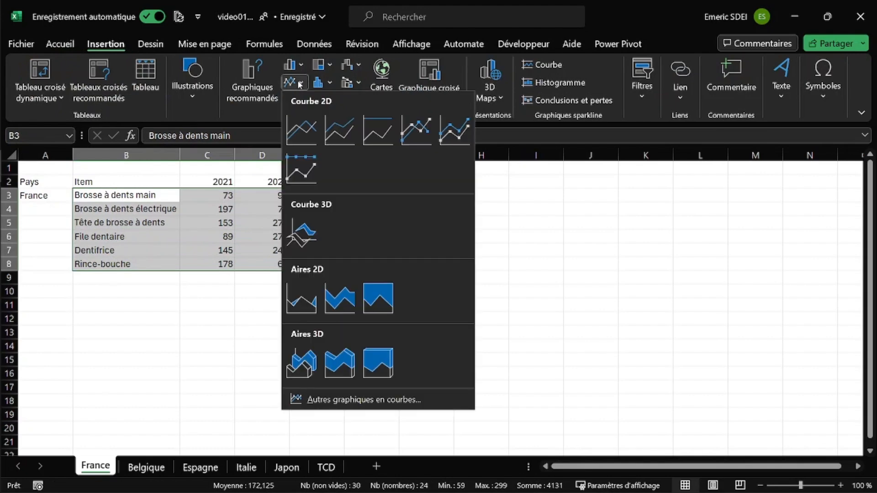
pyautogui.click(302, 128)
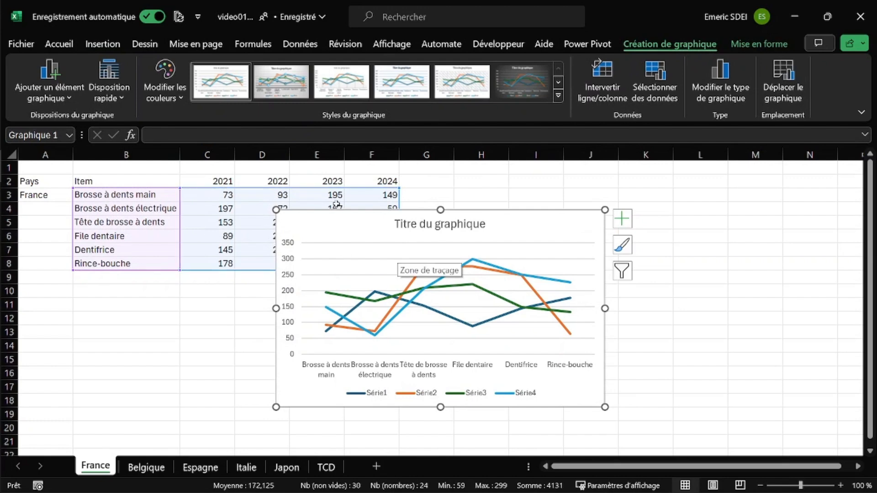
pyautogui.moveTo(341, 216); pyautogui.dragTo(480, 195)
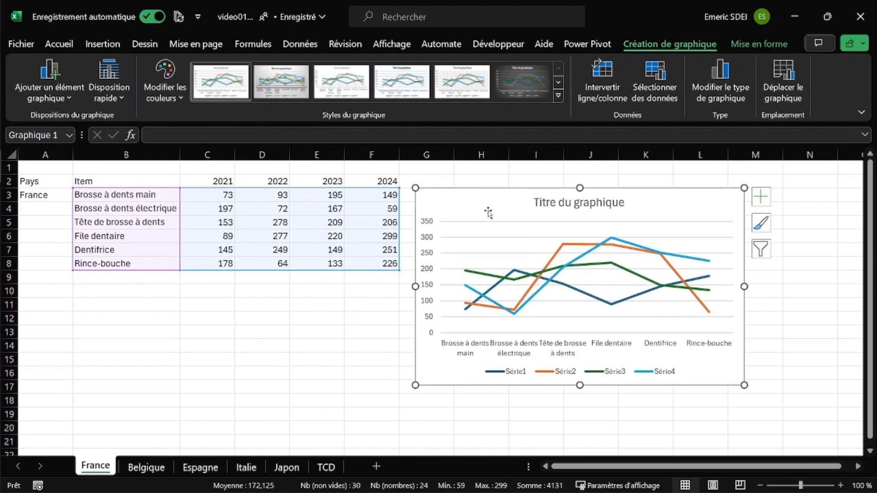
# Step: Switch the chart's rows and columns and set its horizontal axis labels to the years in C2:F2
pyautogui.rightClick(515, 247)
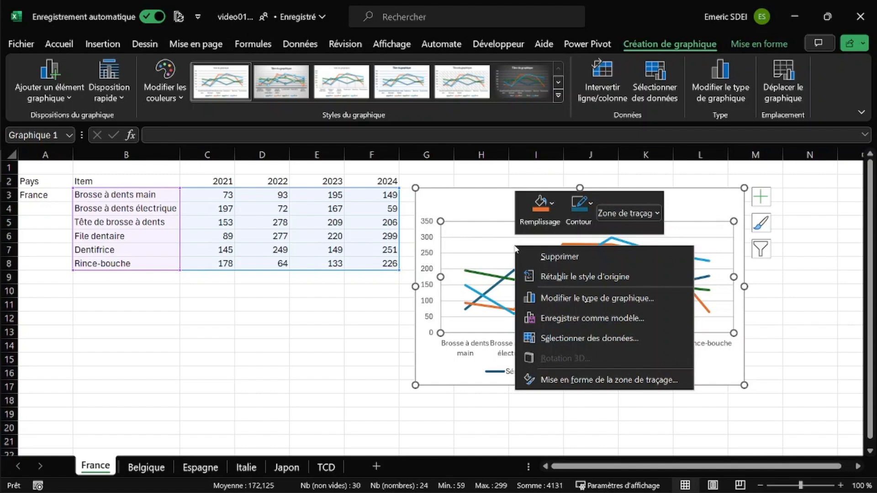
pyautogui.click(589, 338)
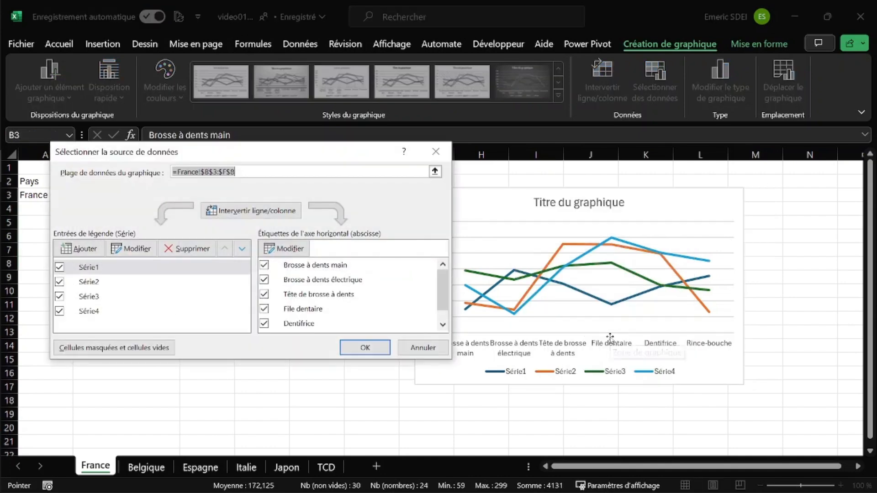
pyautogui.click(257, 211)
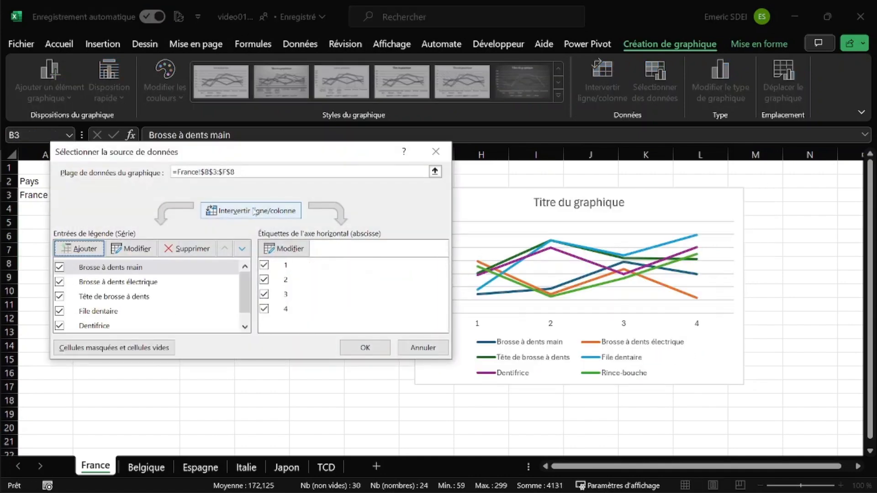
pyautogui.click(291, 248)
pyautogui.moveTo(213, 180); pyautogui.dragTo(377, 184)
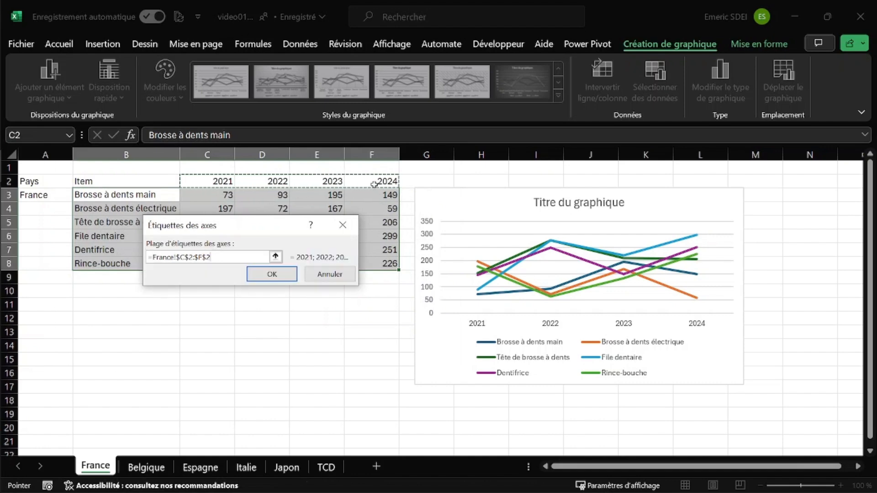
pyautogui.click(276, 274)
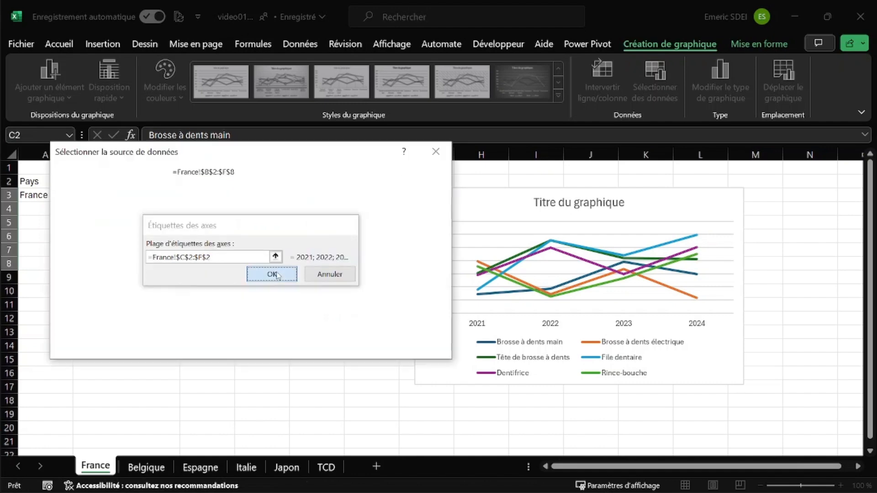
pyautogui.click(365, 348)
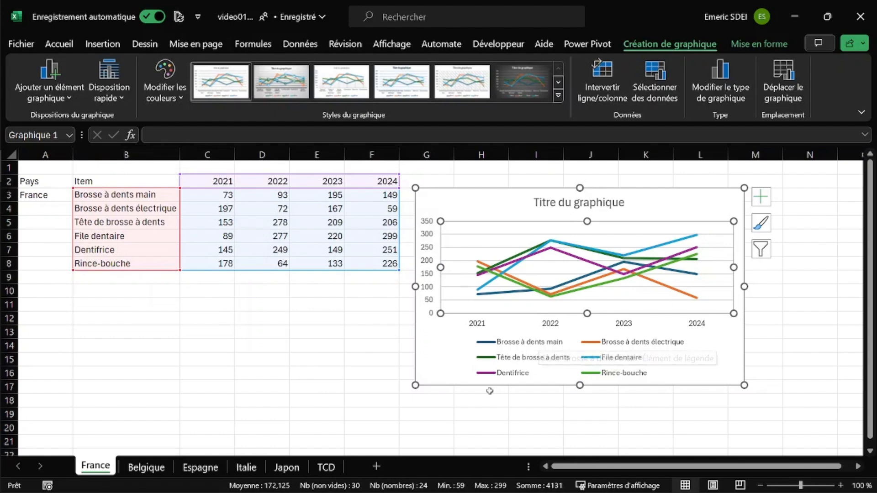
# Step: Change the chart title to "Vente"
pyautogui.click(447, 367)
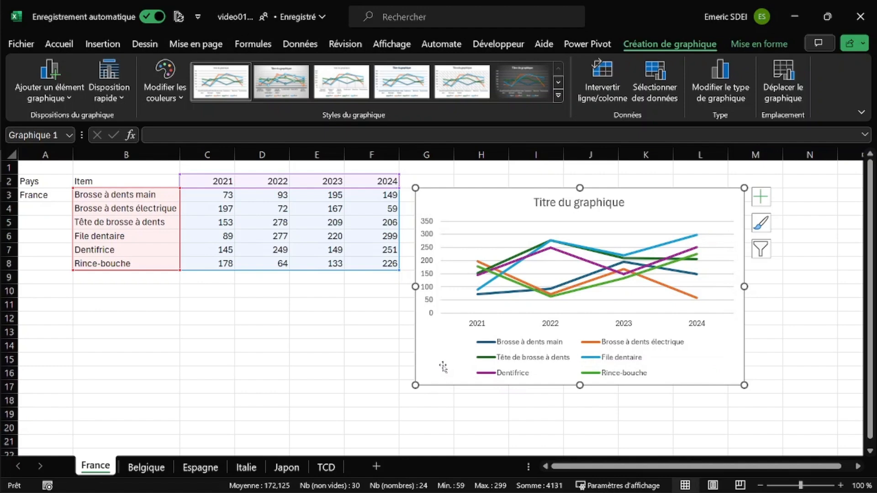
pyautogui.click(547, 207)
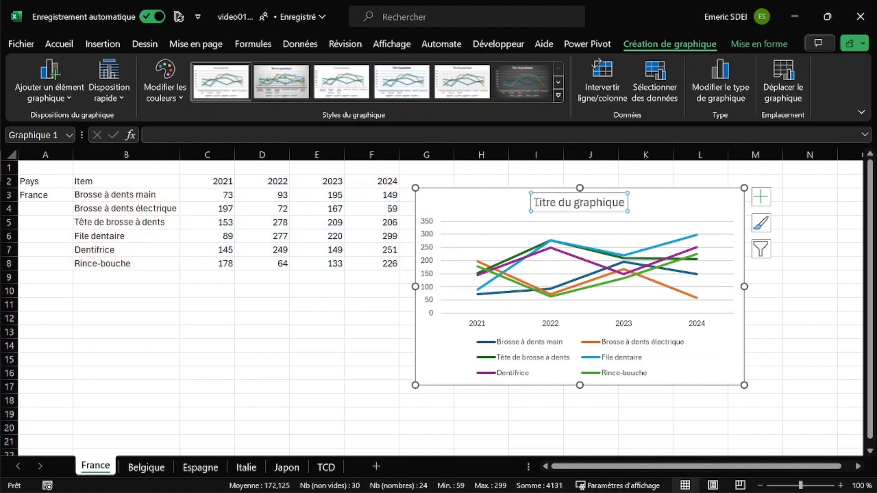
pyautogui.moveTo(536, 202); pyautogui.dragTo(592, 211)
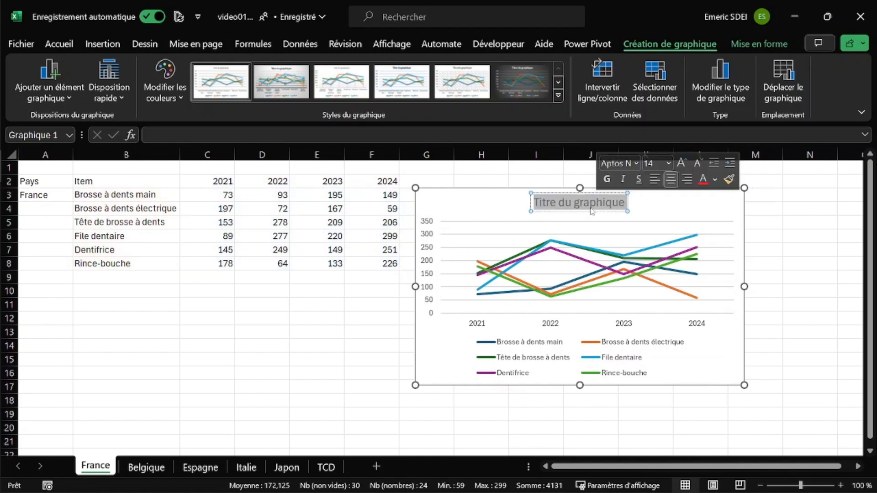
pyautogui.write('Vente')
pyautogui.click(645, 195)
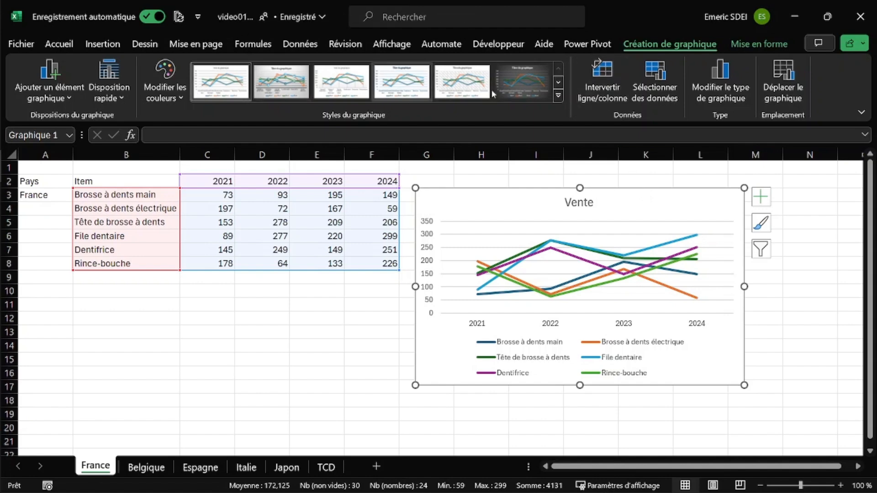
# Step: Apply the chart style with data markers, vertical gridlines and a legend above the plot, and move the title to the chart's upper-left corner
pyautogui.click(558, 95)
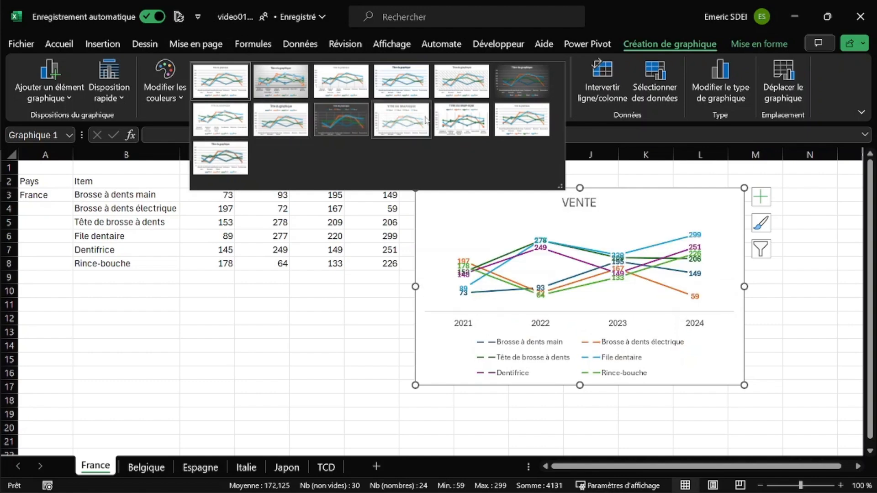
pyautogui.click(473, 121)
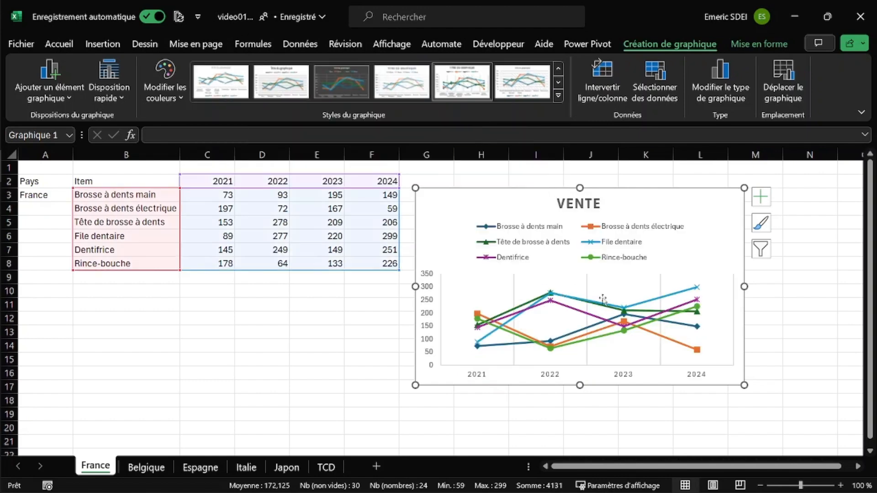
pyautogui.moveTo(564, 301)
pyautogui.moveTo(589, 343)
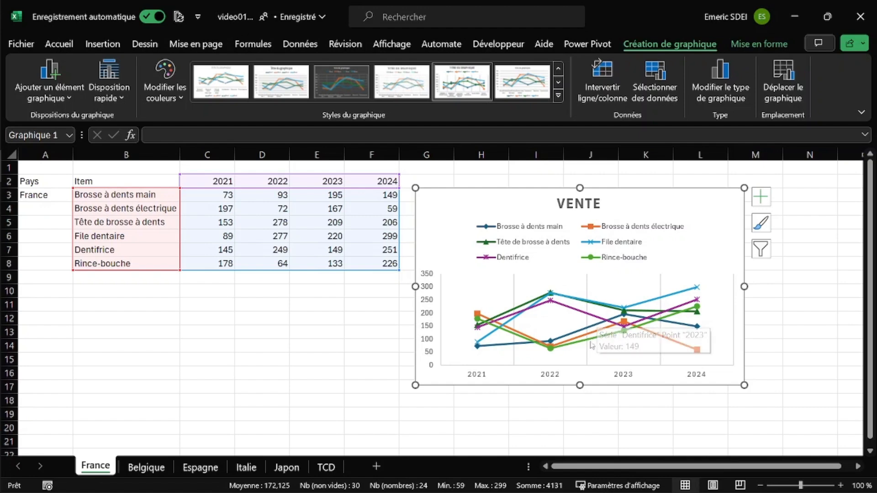
pyautogui.click(578, 206)
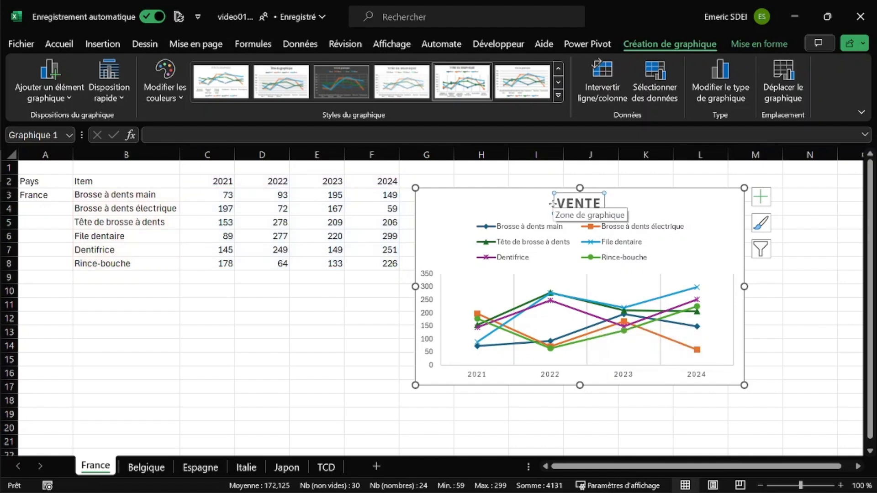
pyautogui.moveTo(551, 203); pyautogui.dragTo(423, 204)
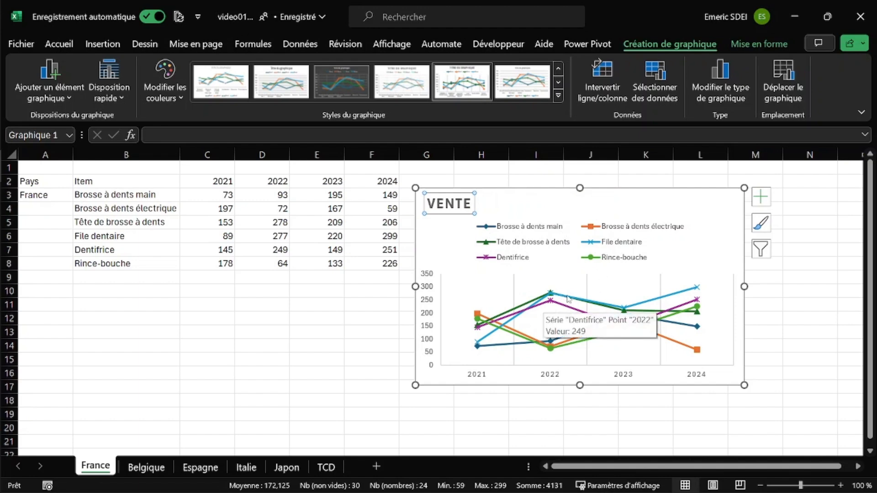
# Step: Apply Palette de couleurs 2 to the chart and move the chart up against the data table's edge
pyautogui.click(174, 102)
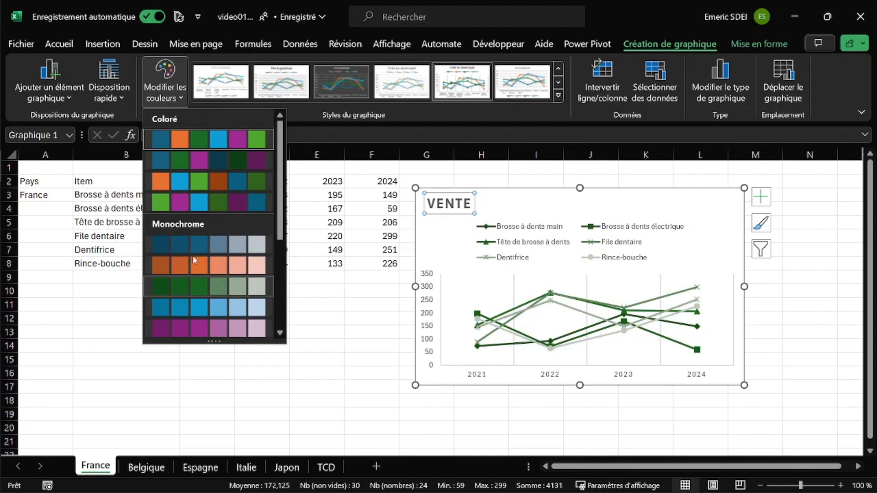
pyautogui.click(194, 161)
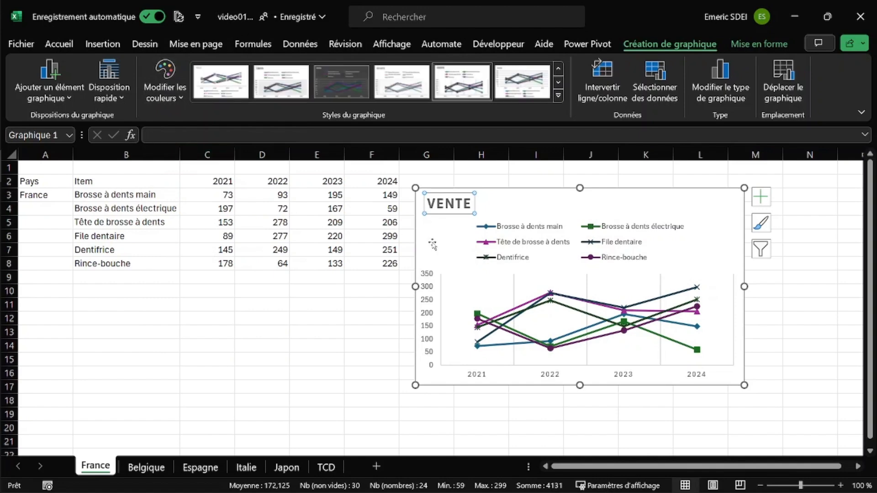
pyautogui.moveTo(507, 190); pyautogui.dragTo(494, 177)
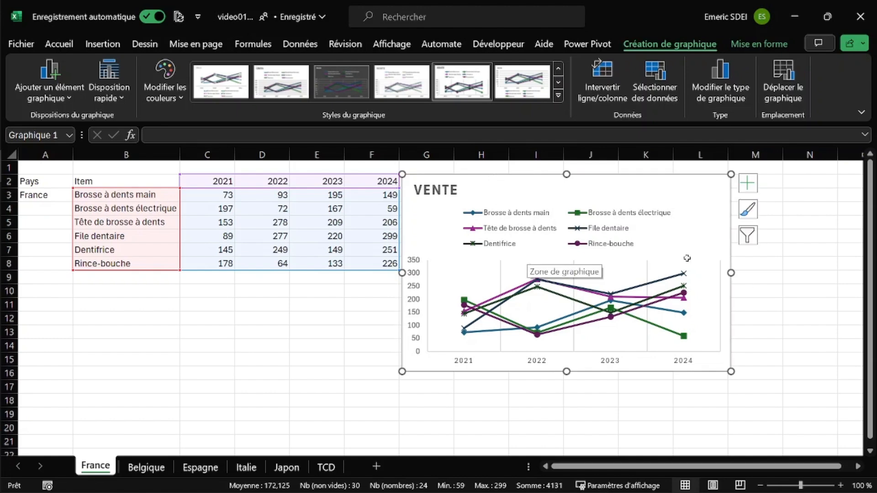
# Step: Recolour the line of the Dentifrice series to the theme's orange
pyautogui.moveTo(639, 324)
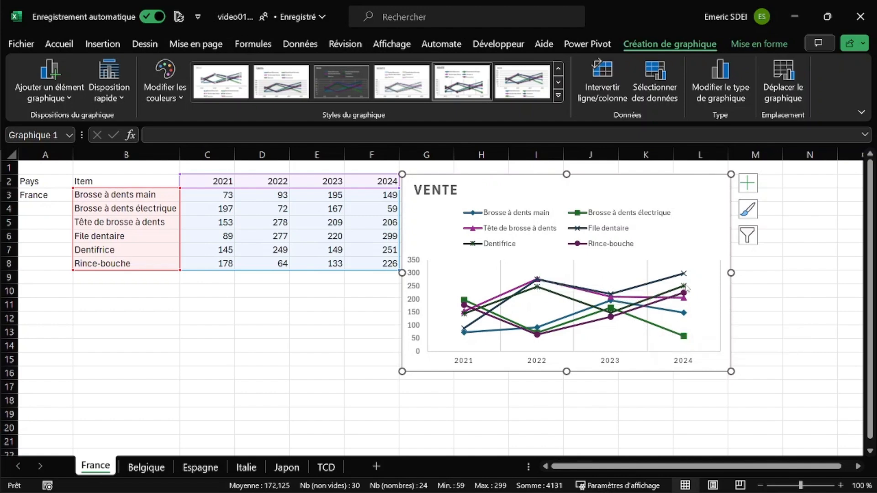
pyautogui.moveTo(676, 291)
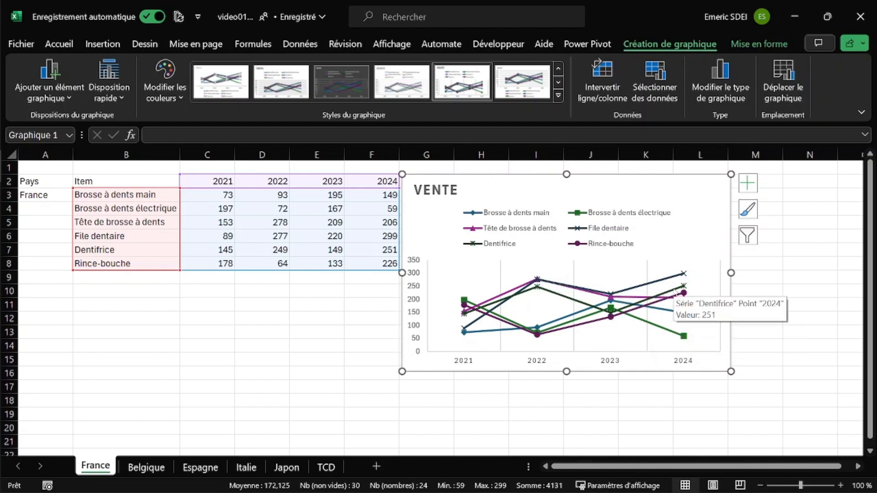
pyautogui.click(676, 291)
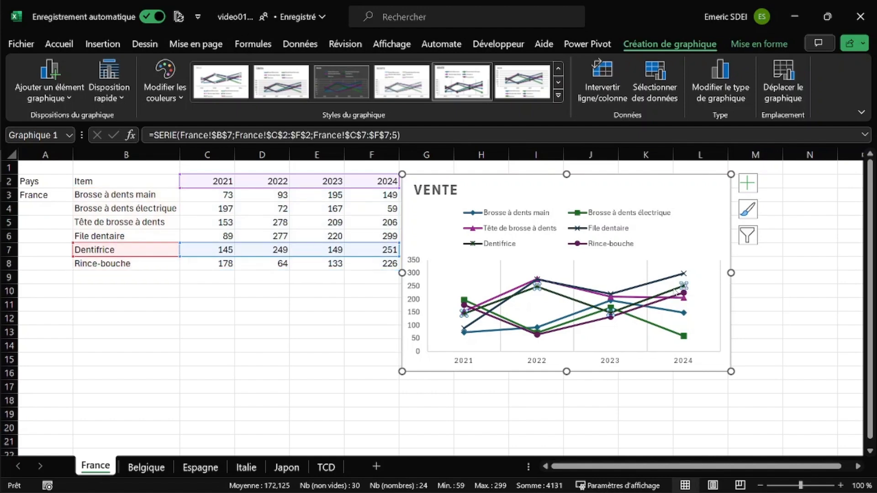
pyautogui.doubleClick(675, 292)
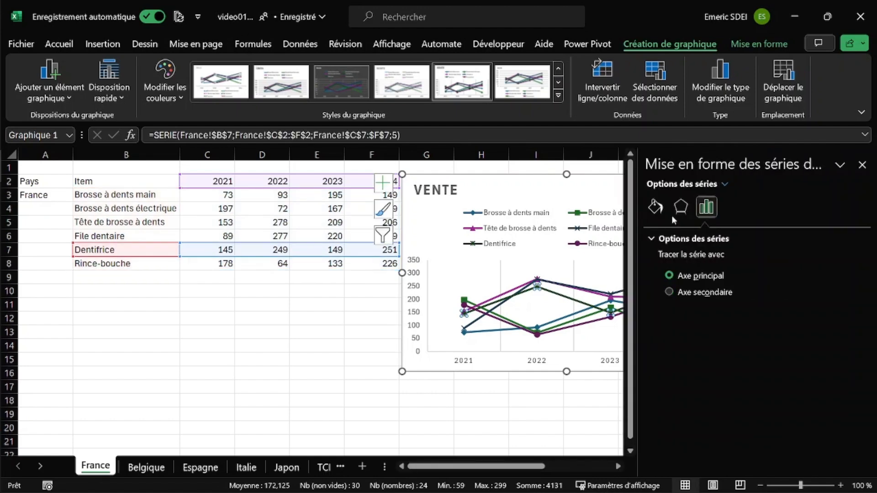
pyautogui.click(656, 207)
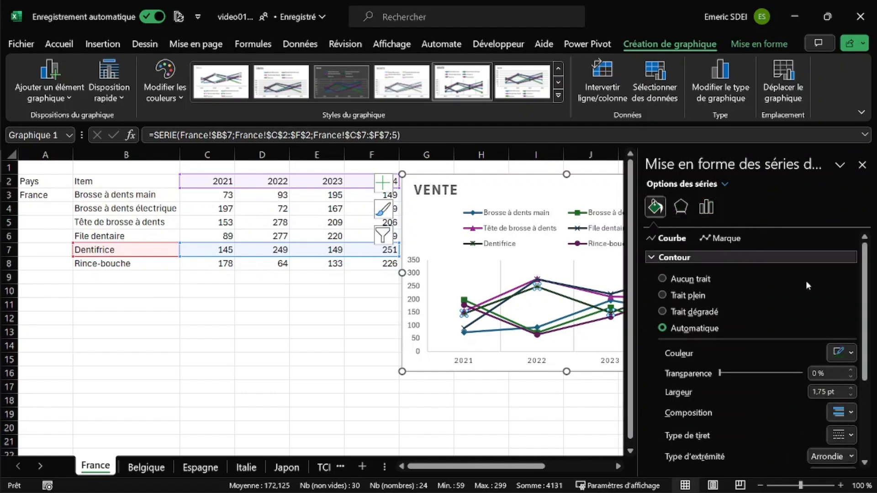
pyautogui.click(851, 355)
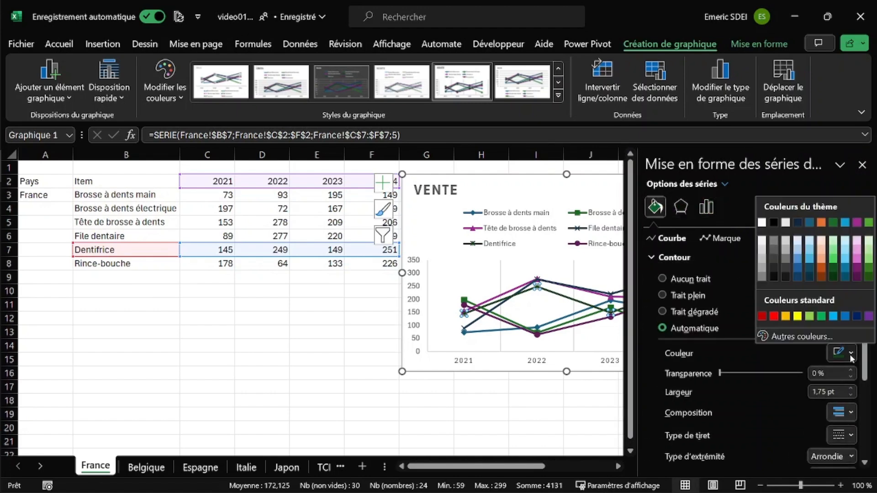
pyautogui.click(823, 224)
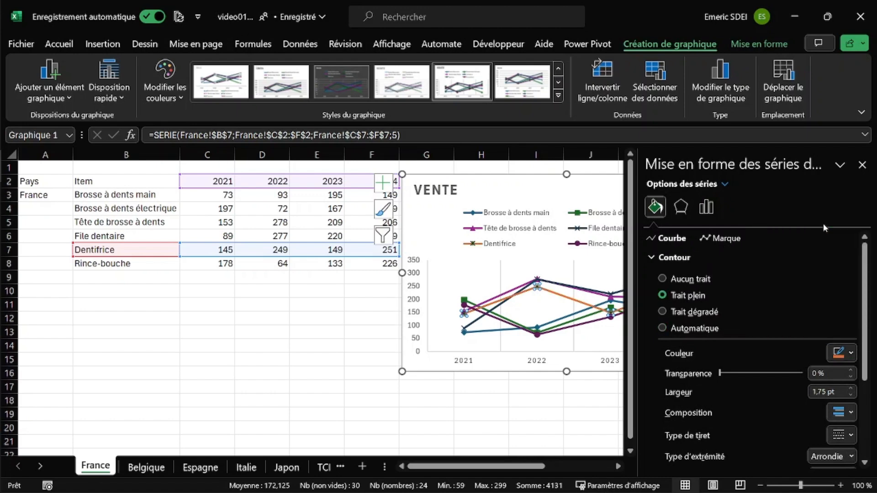
# Step: Set the border colour of the Dentifrice series' markers to the same orange as its line
pyautogui.click(722, 239)
pyautogui.click(852, 393)
pyautogui.click(825, 268)
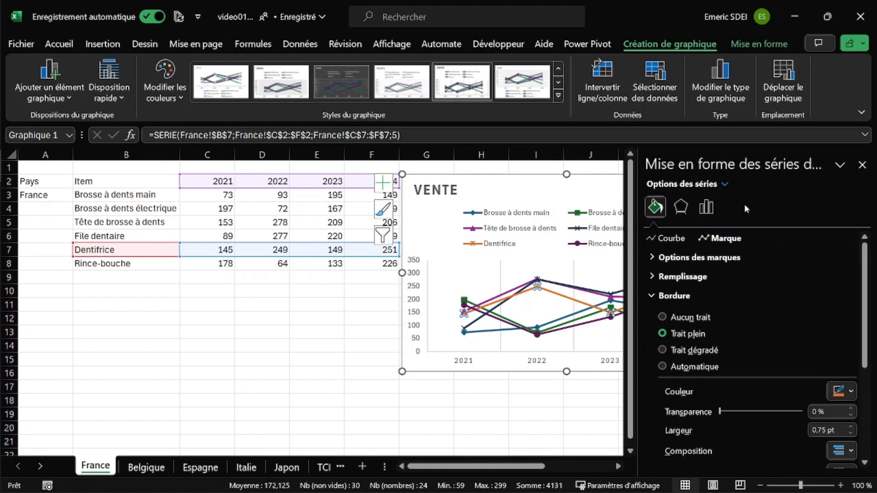
# Step: Add the external shadow preset "Décalage : bas à droite" to the Dentifrice series and close the series formatting options
pyautogui.click(680, 207)
pyautogui.click(674, 239)
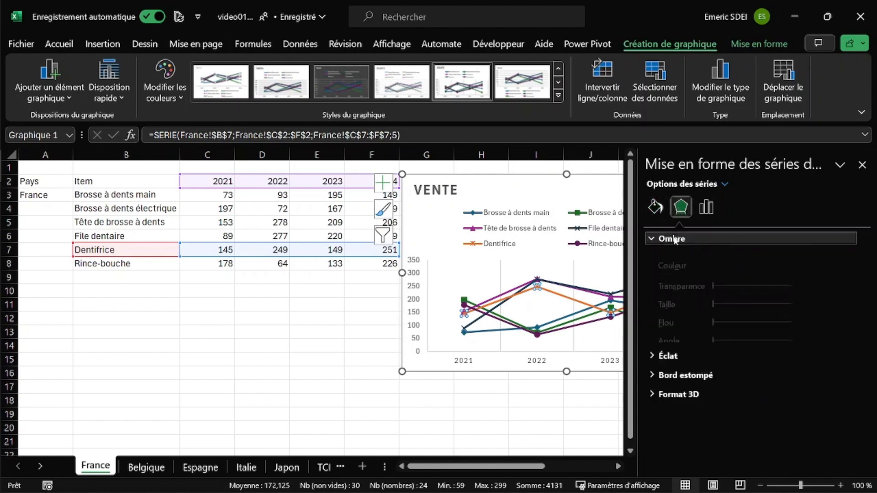
pyautogui.click(852, 258)
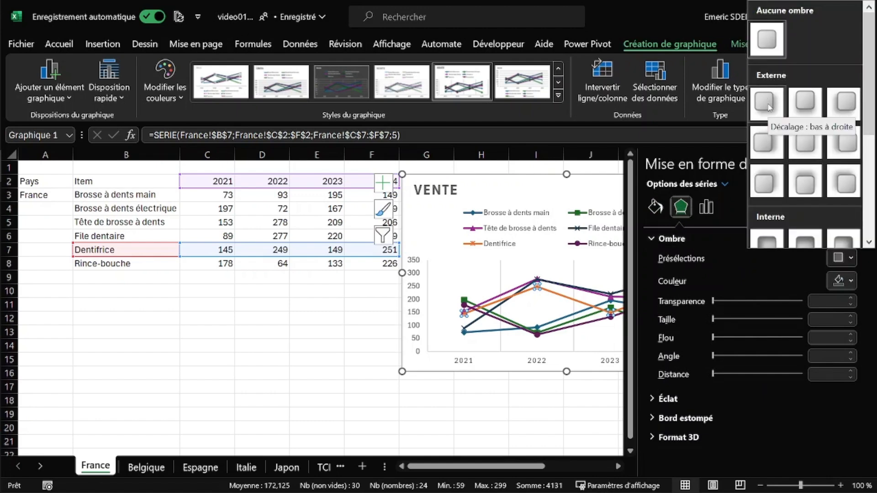
pyautogui.click(768, 104)
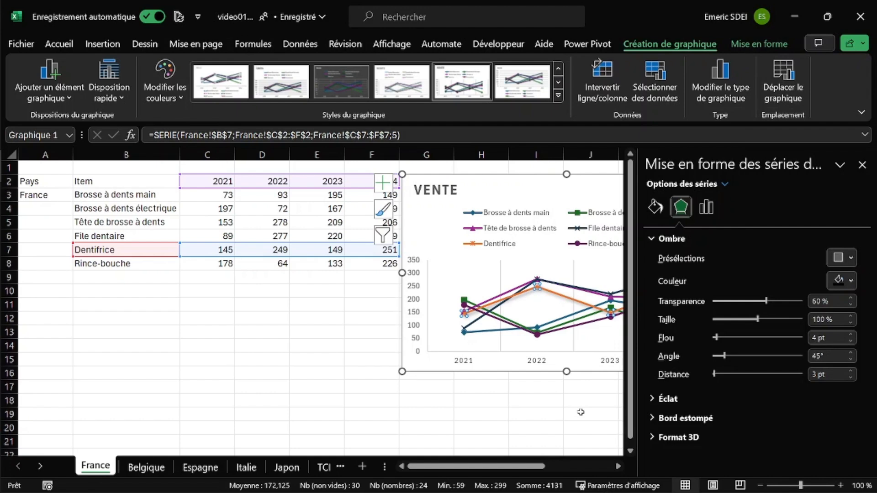
pyautogui.click(862, 164)
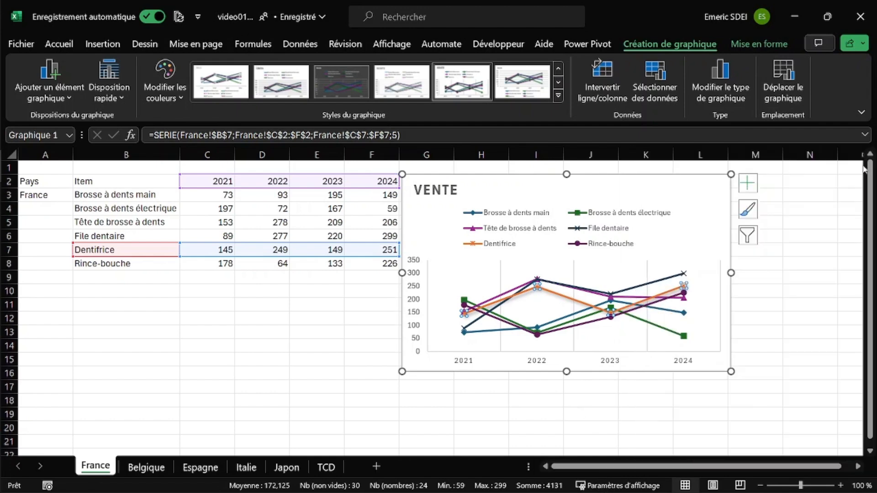
# Step: Enlarge the France sales chart so it covers about columns D to N and rows 2 to 20
pyautogui.moveTo(733, 373); pyautogui.dragTo(840, 438)
pyautogui.moveTo(402, 306); pyautogui.dragTo(246, 304)
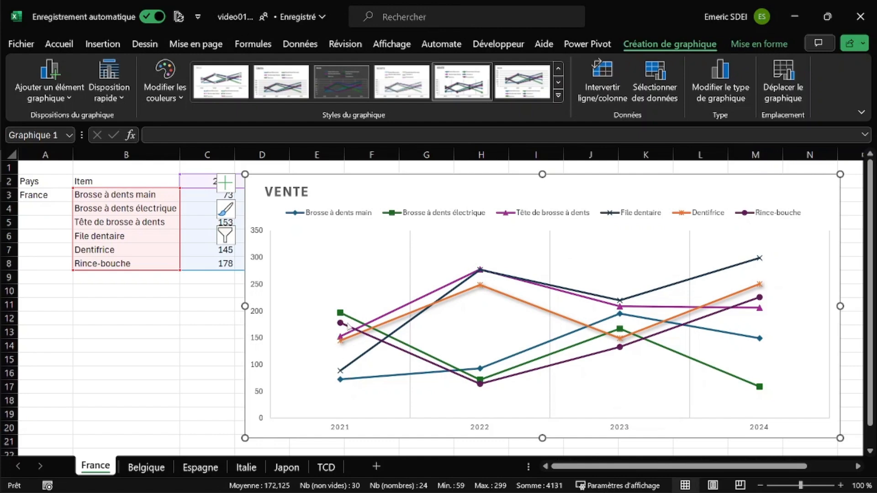
# Step: Look through the unformatted line charts on the Belgique, Espagne, Italie and Japon sheets
pyautogui.moveTo(349, 325)
pyautogui.click(146, 467)
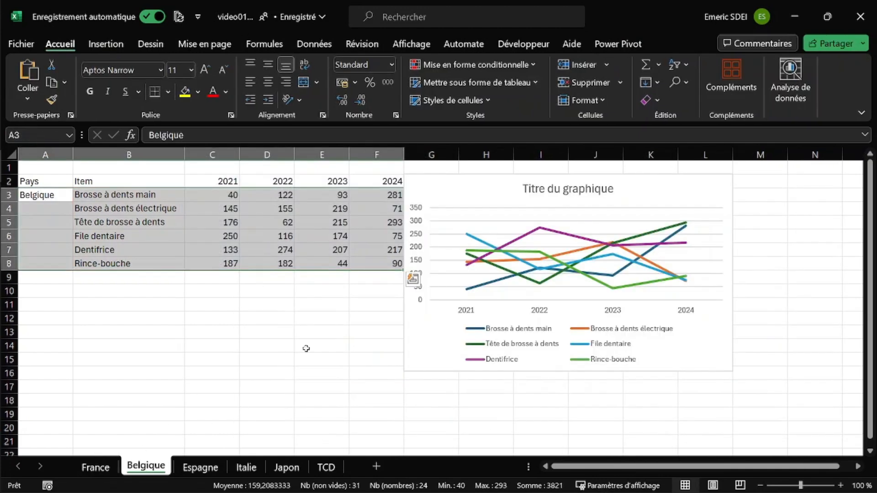
pyautogui.click(199, 466)
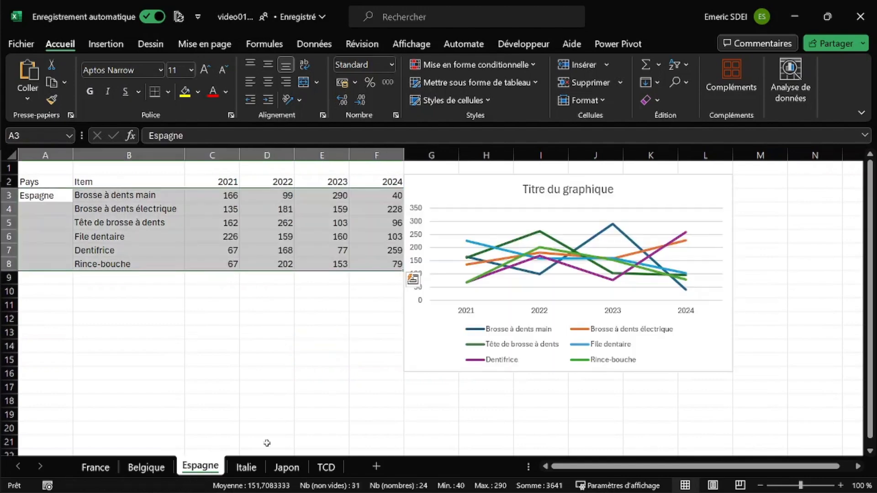
pyautogui.click(247, 467)
pyautogui.click(280, 469)
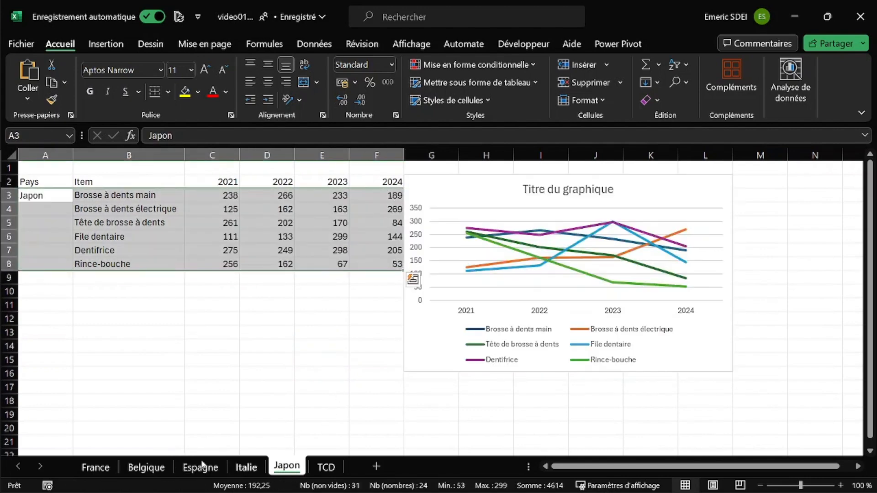
pyautogui.click(155, 466)
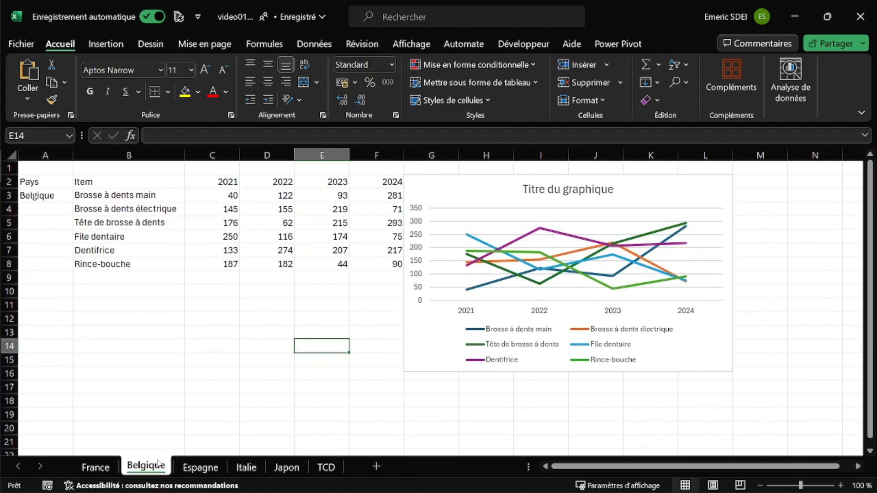
# Step: Copy the France chart and paste only its formats onto the Belgique sheet's chart
pyautogui.click(95, 466)
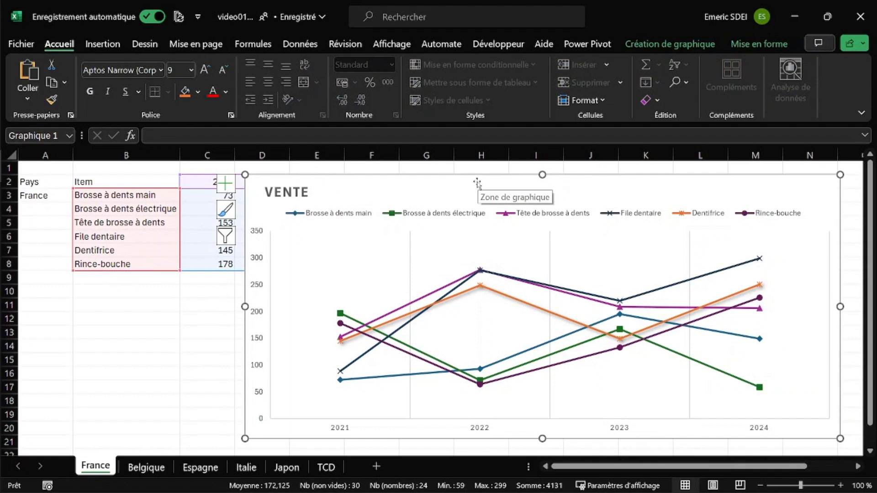
pyautogui.click(145, 466)
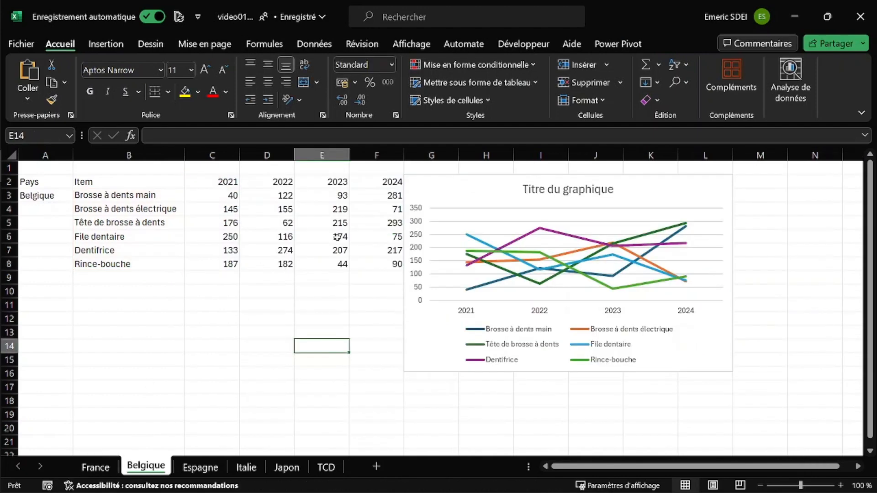
pyautogui.click(453, 177)
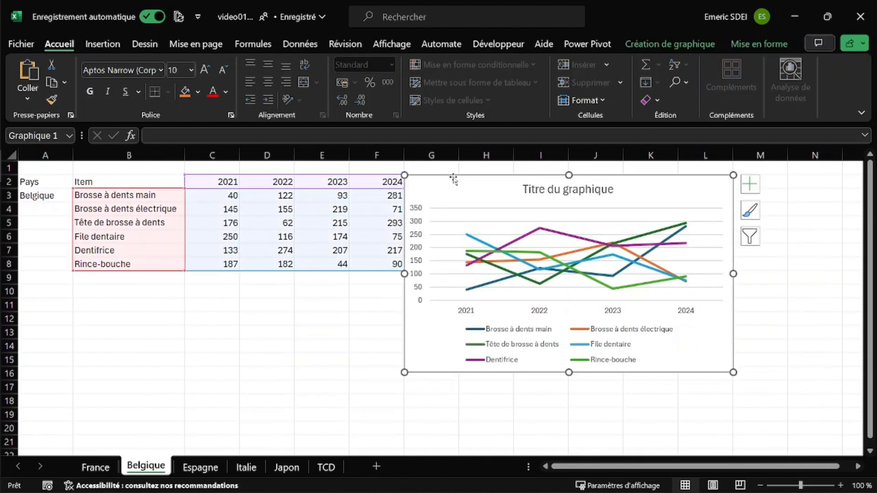
pyautogui.rightClick(454, 179)
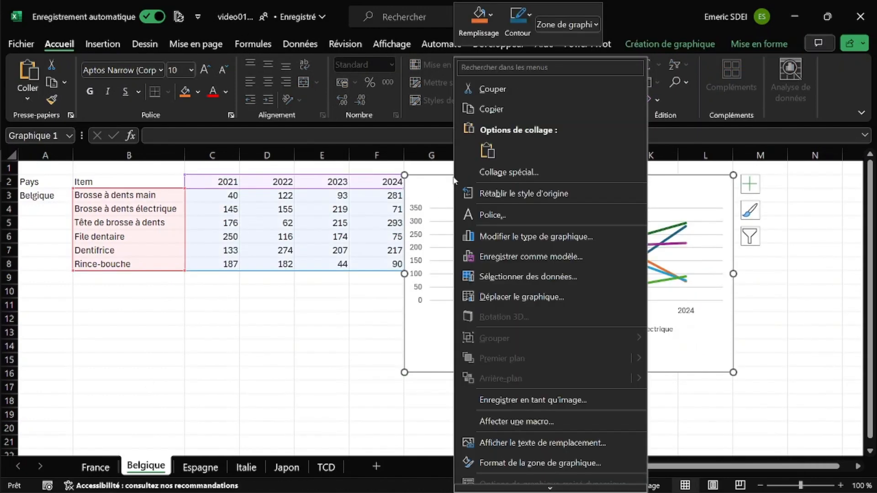
pyautogui.click(487, 173)
pyautogui.click(701, 252)
pyautogui.click(706, 289)
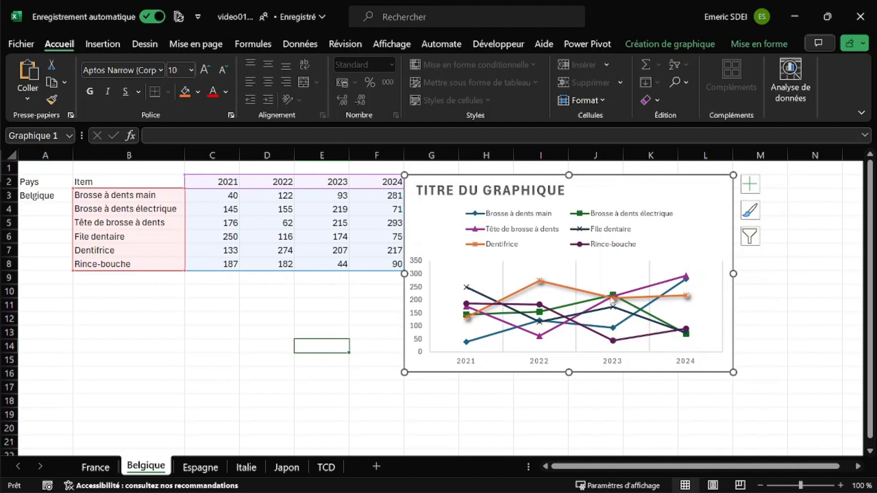
# Step: Replace the Belgique chart's title with "VENTE 2021 À 2024" and deselect the chart
pyautogui.click(434, 190)
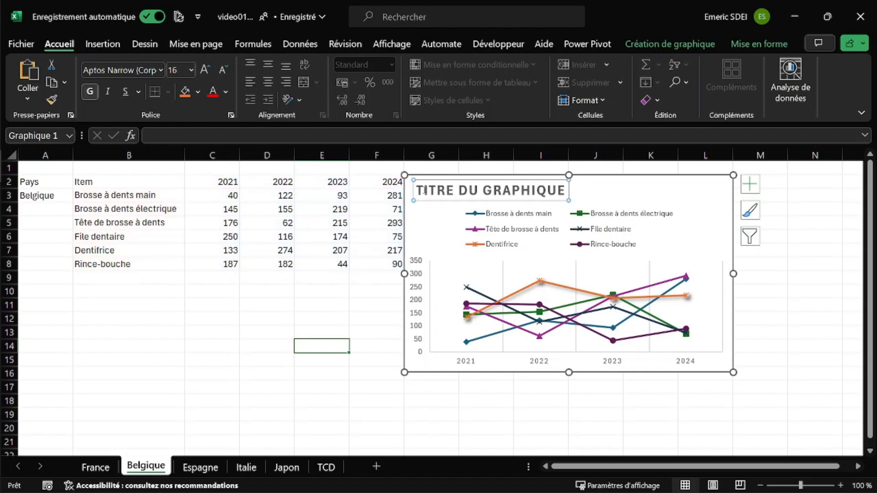
pyautogui.moveTo(417, 190); pyautogui.dragTo(541, 194)
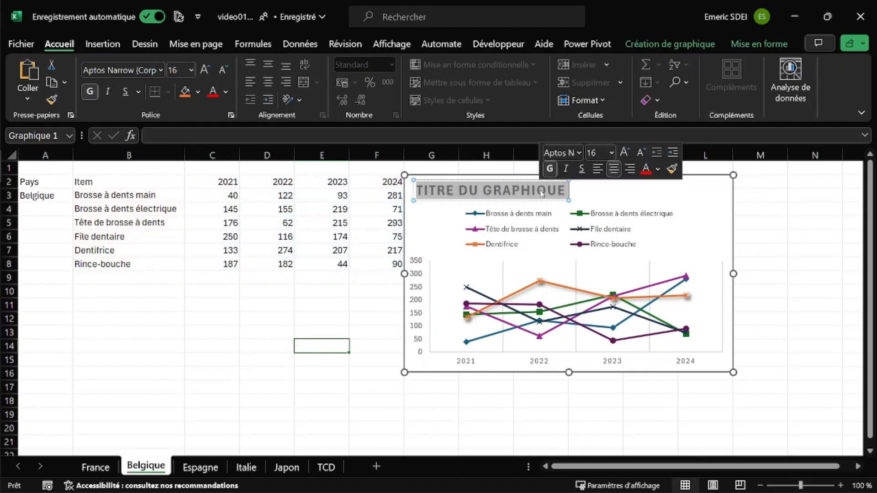
pyautogui.write('V')
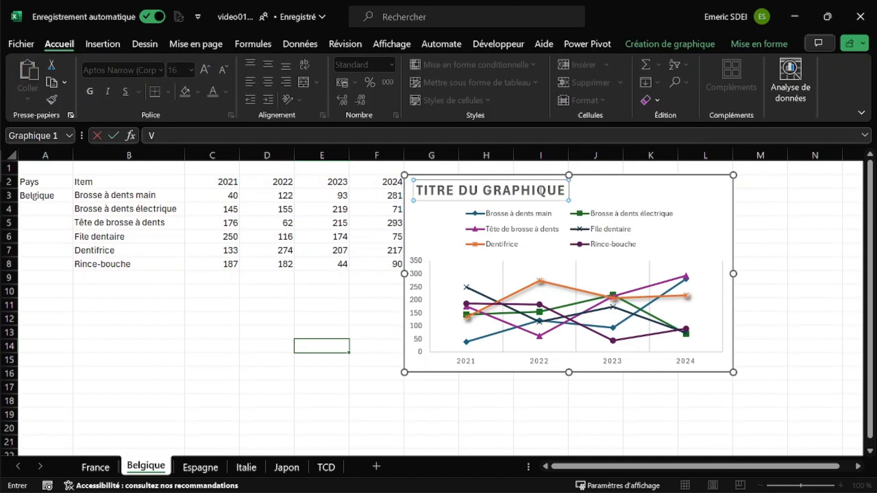
pyautogui.press('Return')
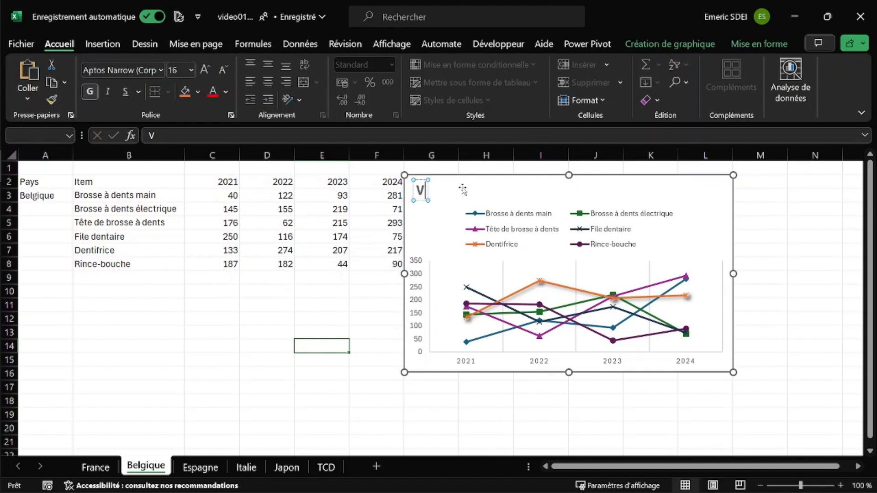
pyautogui.write('ENTE')
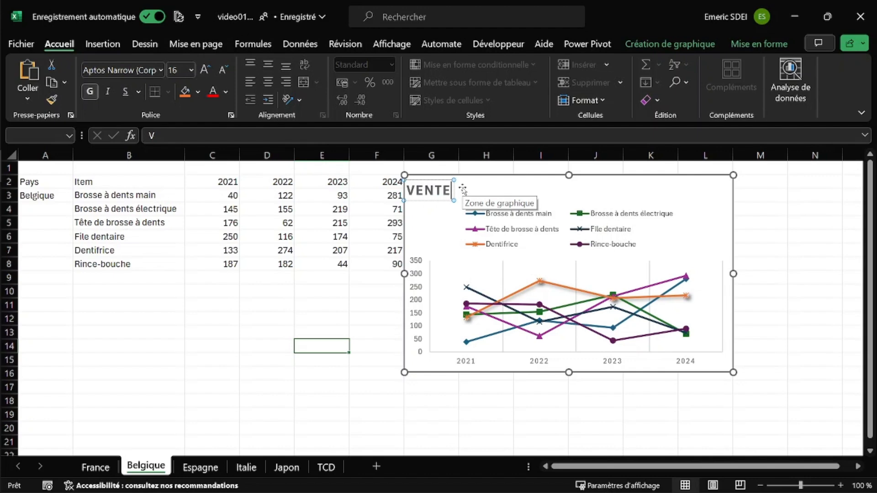
pyautogui.write('20')
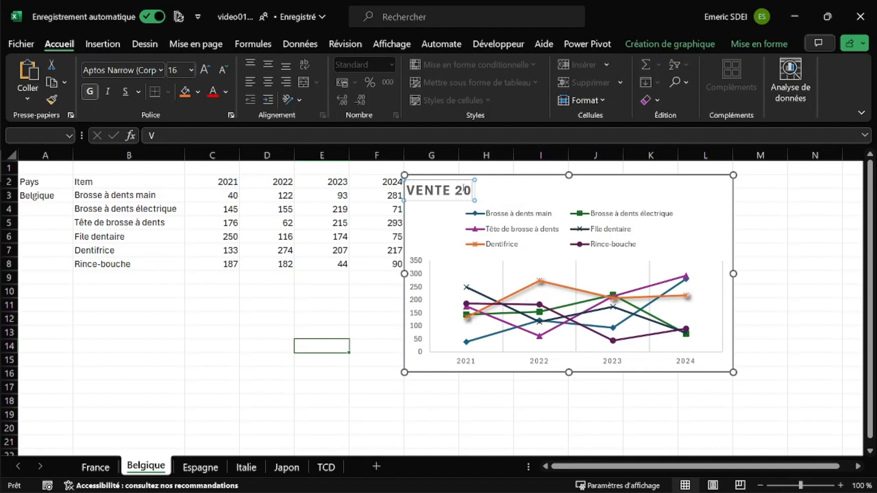
pyautogui.write('21 À')
pyautogui.write(' 20')
pyautogui.write('23')
pyautogui.press('BackSpace')
pyautogui.write('4')
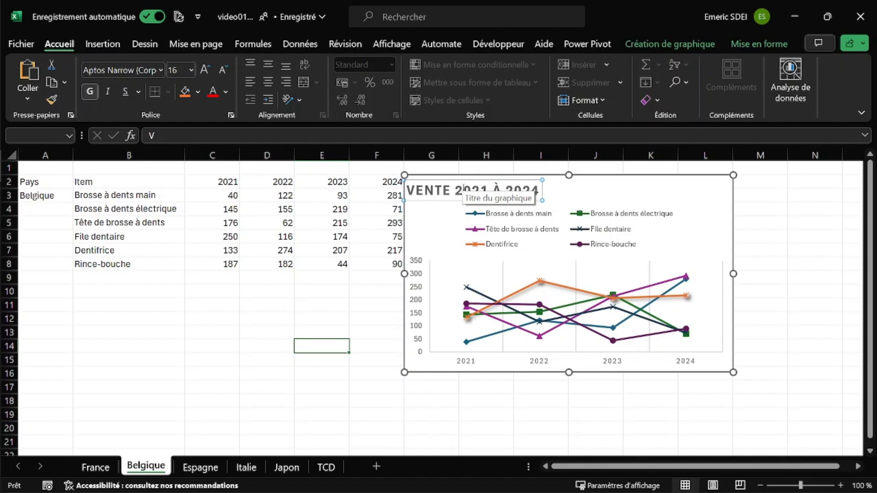
pyautogui.click(343, 302)
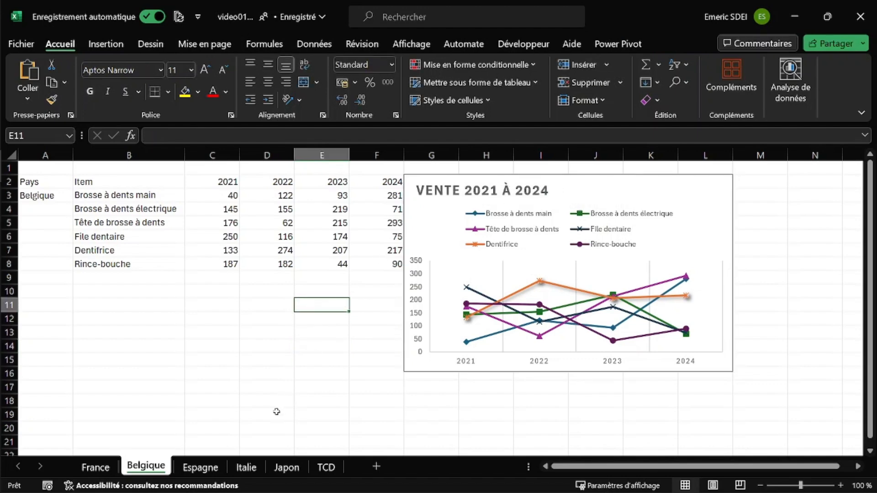
# Step: Try a plain paste of the France chart onto the Espagne sheet's chart and undo it
pyautogui.click(96, 467)
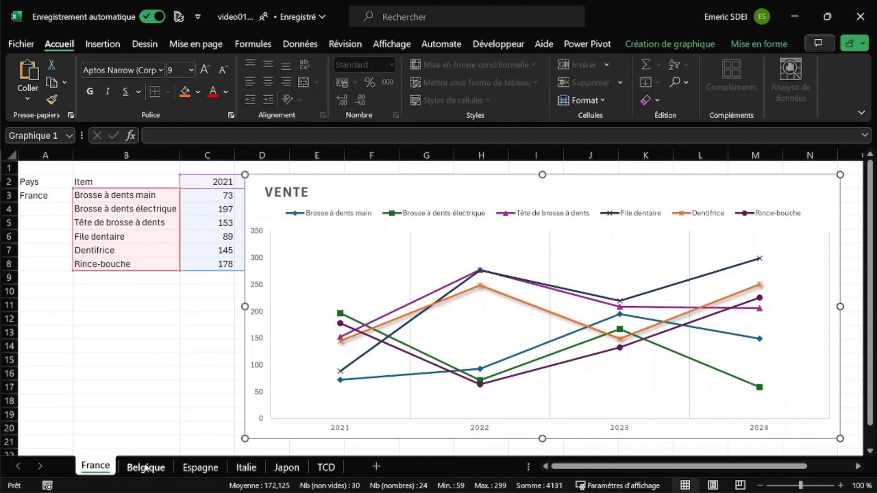
pyautogui.click(161, 467)
pyautogui.click(213, 467)
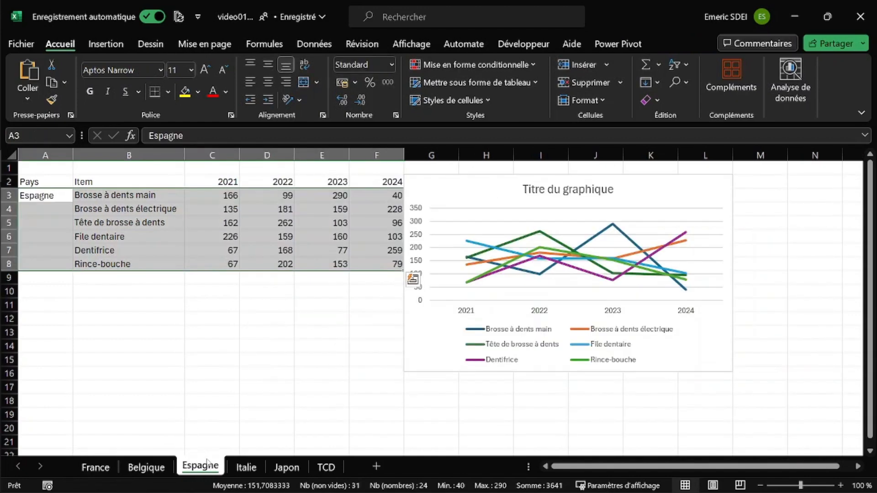
pyautogui.click(461, 175)
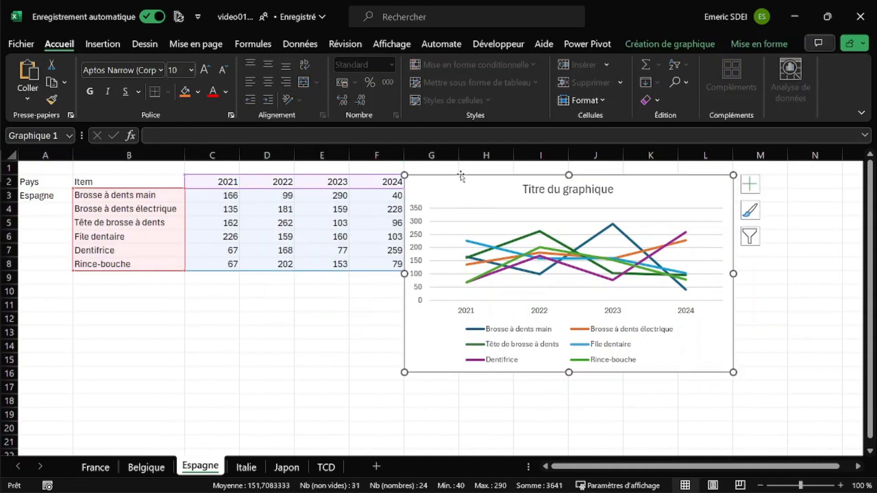
pyautogui.hotkey('ctrl', 'v')
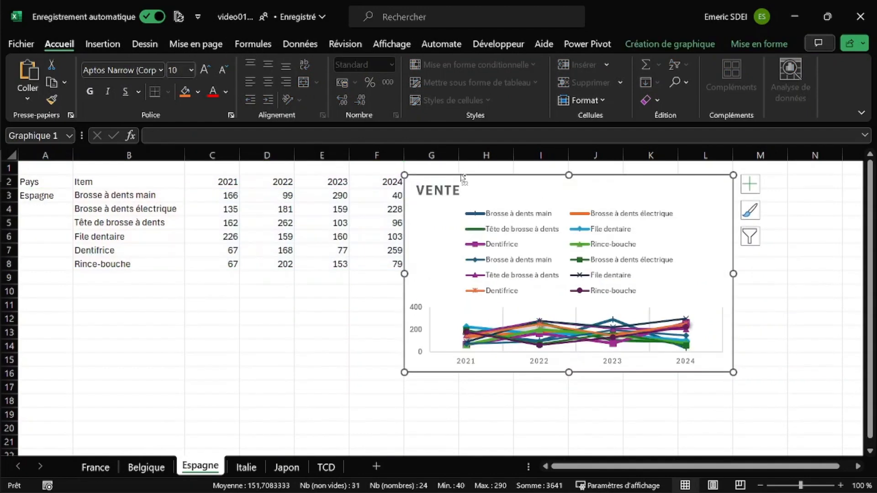
pyautogui.hotkey('ctrl', 'z')
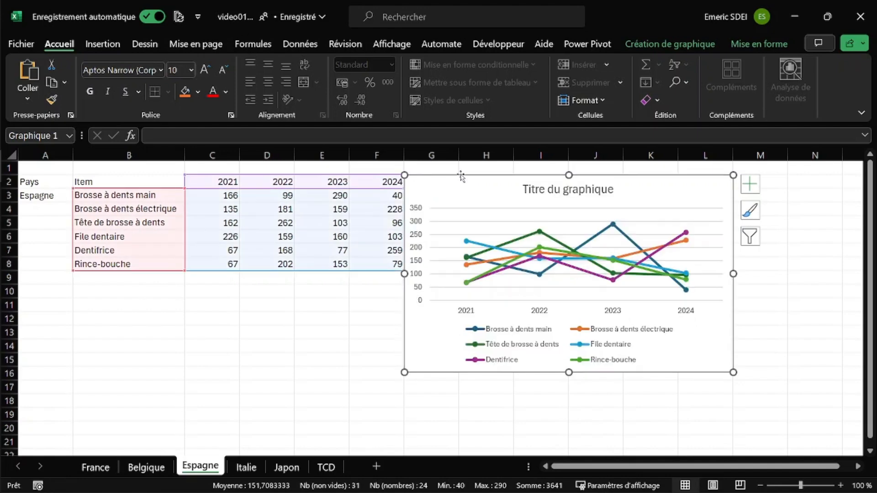
# Step: Paste only the formats of the copied France chart onto the Espagne sheet's chart
pyautogui.rightClick(461, 177)
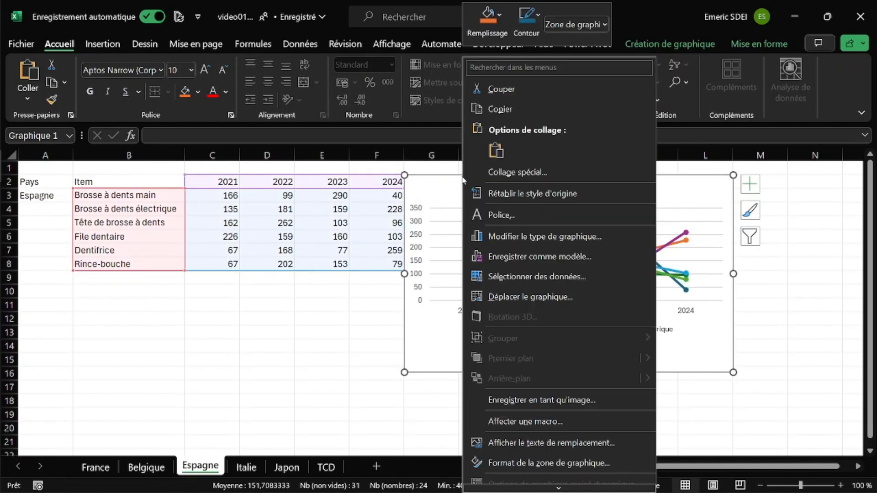
pyautogui.click(498, 172)
pyautogui.click(700, 251)
pyautogui.click(722, 288)
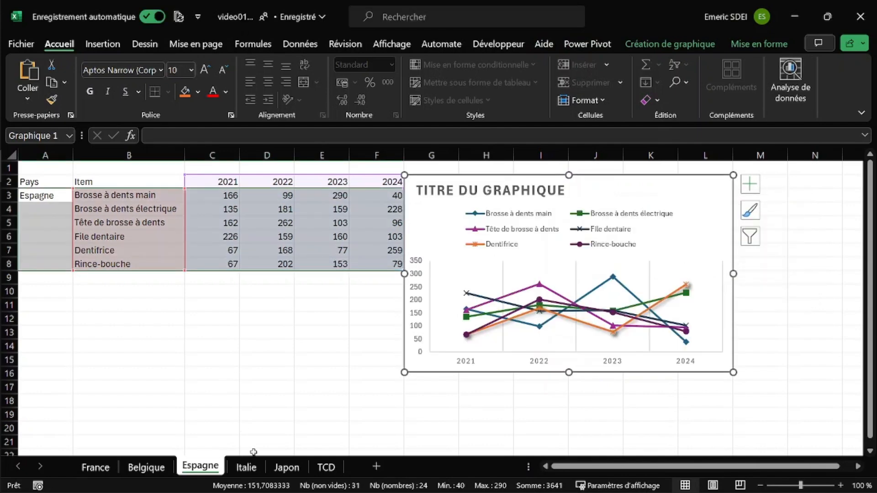
# Step: Apply the copied France chart's formats to the Italie sheet's chart through a special paste
pyautogui.click(247, 466)
pyautogui.rightClick(456, 189)
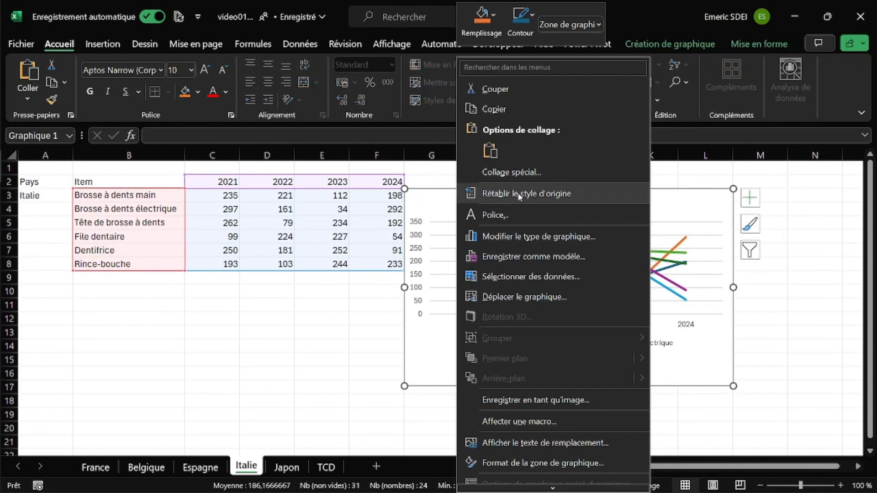
pyautogui.click(511, 173)
pyautogui.click(729, 259)
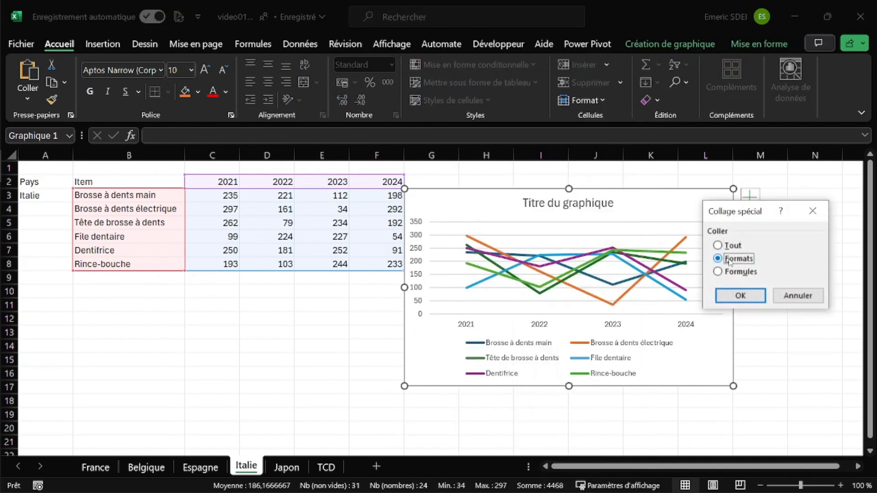
pyautogui.click(740, 296)
# Step: Apply the copied France chart's formats to the Japon sheet's chart through a special paste
pyautogui.click(286, 467)
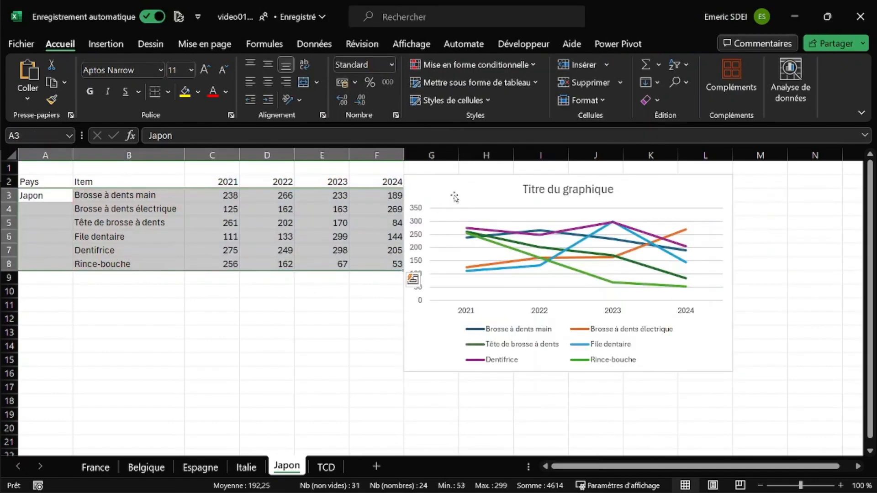
pyautogui.click(493, 180)
pyautogui.rightClick(481, 179)
pyautogui.click(537, 171)
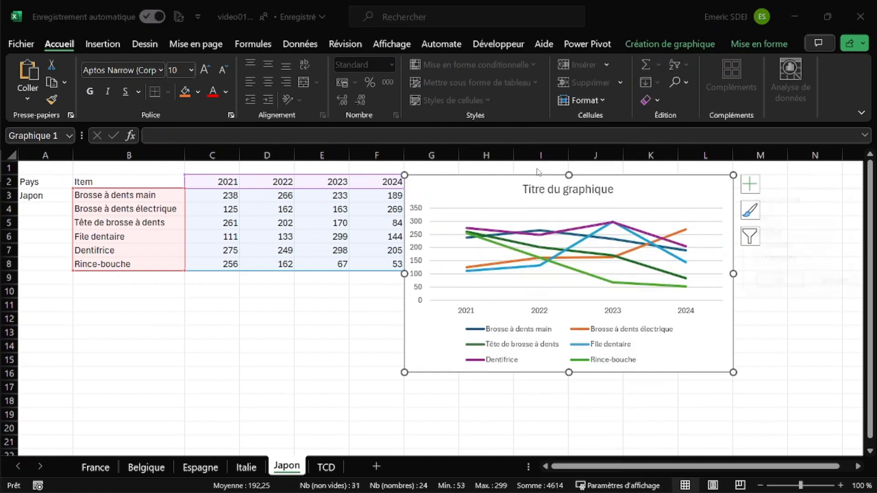
pyautogui.click(758, 246)
pyautogui.click(785, 277)
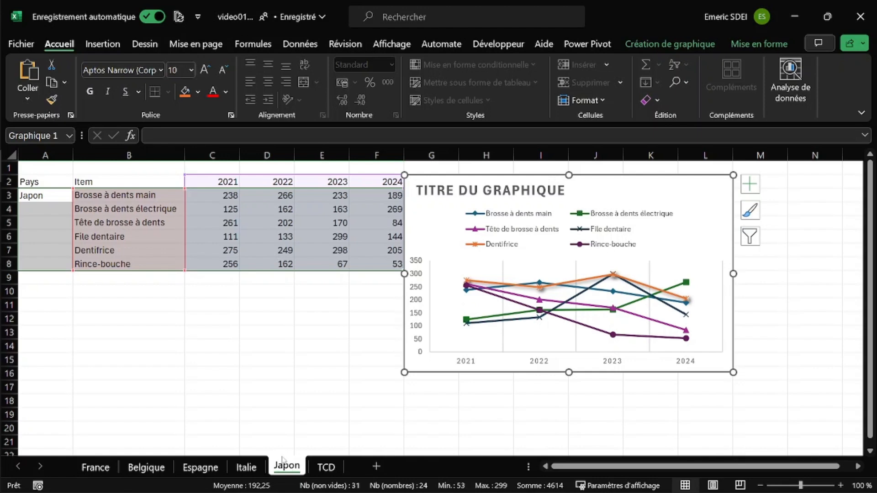
# Step: Review the formatted charts on the France, Belgique and Japon sheets and select the Japon data in C2:F8
pyautogui.click(105, 467)
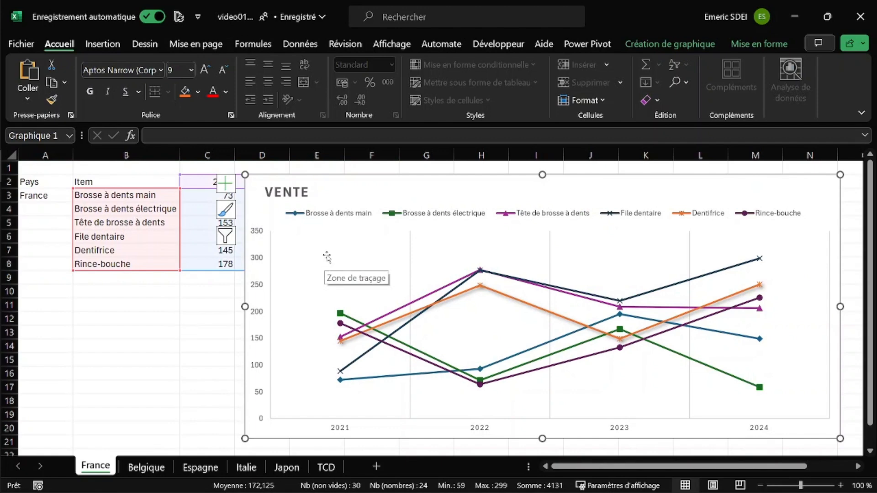
pyautogui.click(146, 467)
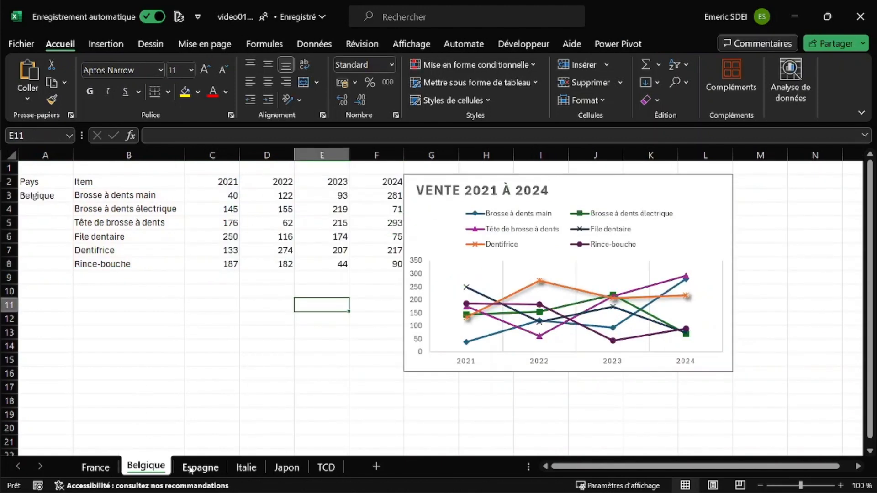
pyautogui.click(286, 467)
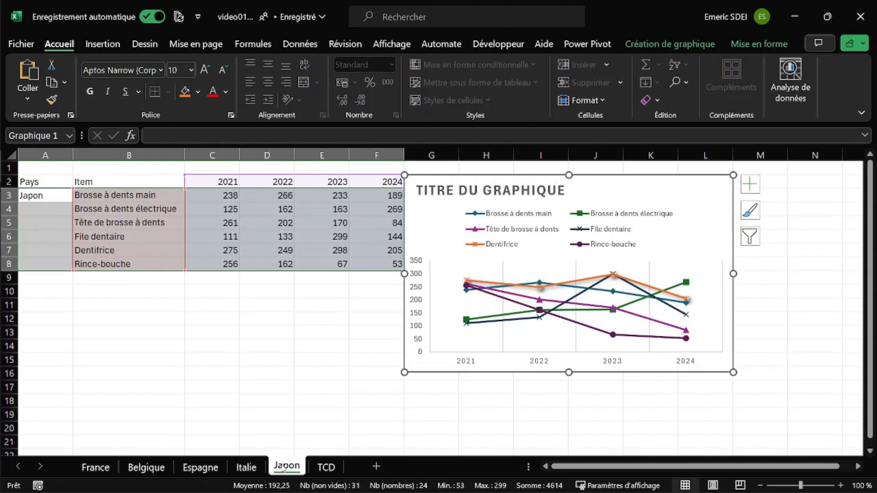
pyautogui.click(306, 347)
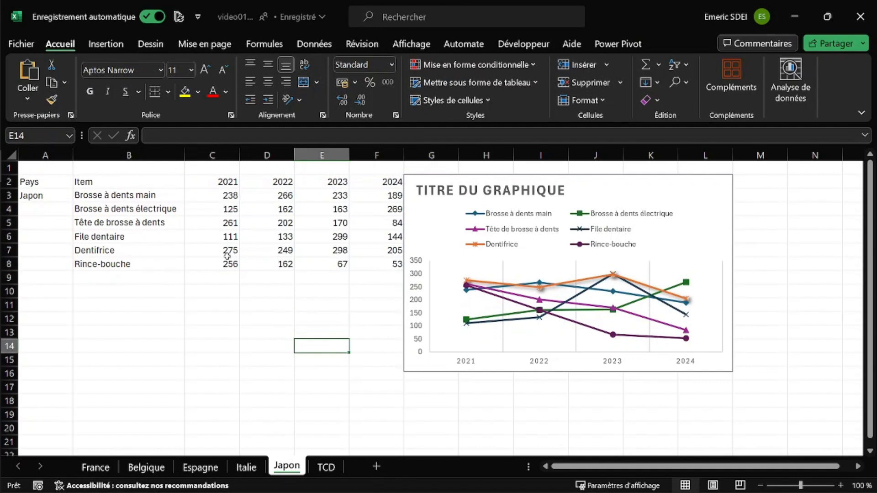
pyautogui.moveTo(230, 186); pyautogui.dragTo(388, 264)
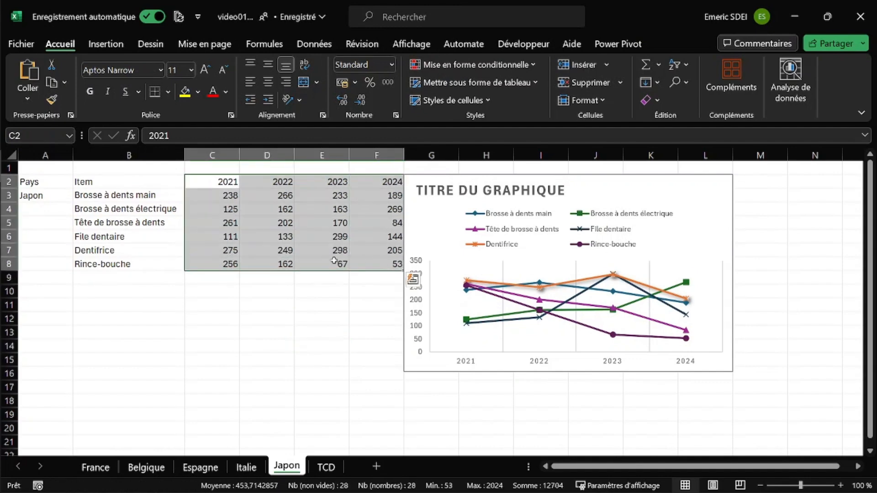
# Step: On the TCD sheet, repeat the last format paste on the Somme de 2022, Somme de 2023 and Somme de 2024 charts using the Total 2021 chart's formatting
pyautogui.click(327, 467)
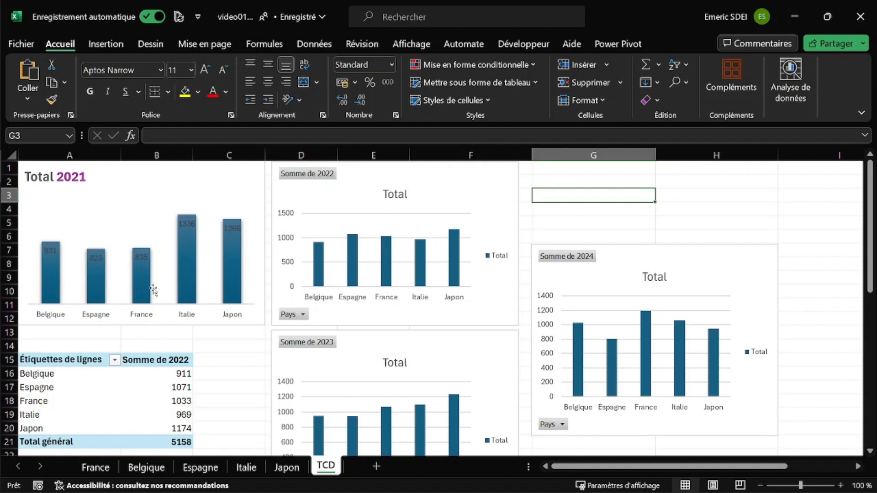
pyautogui.click(166, 322)
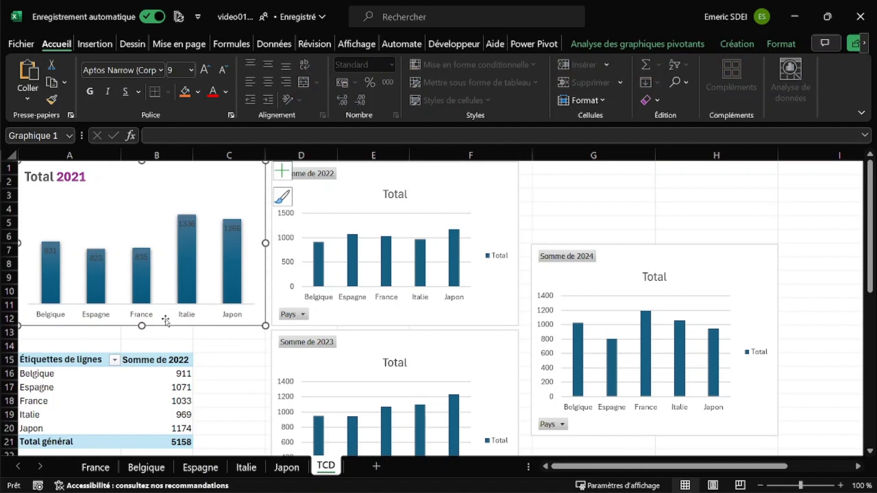
pyautogui.click(365, 322)
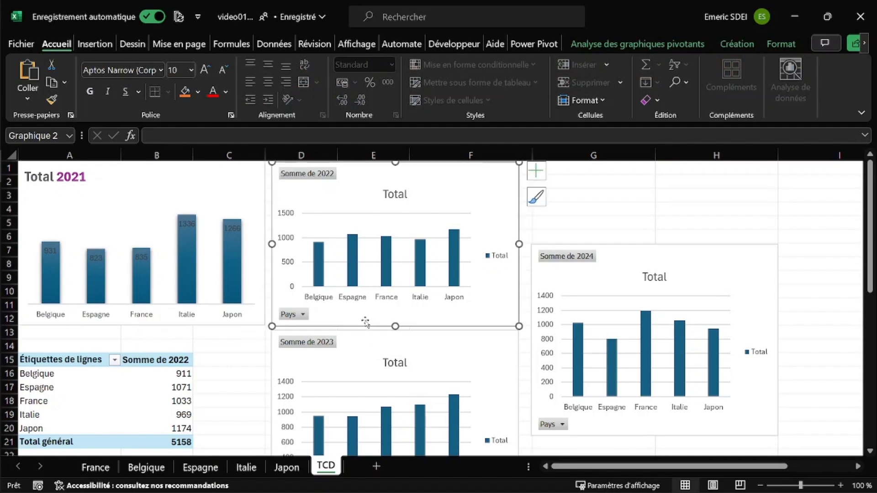
pyautogui.press('F4')
pyautogui.click(365, 347)
pyautogui.press('F4')
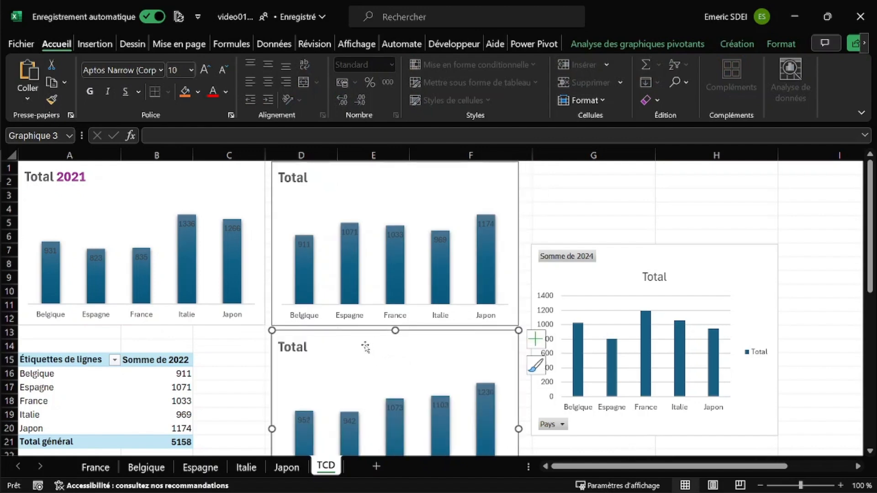
pyautogui.click(627, 254)
pyautogui.press('F4')
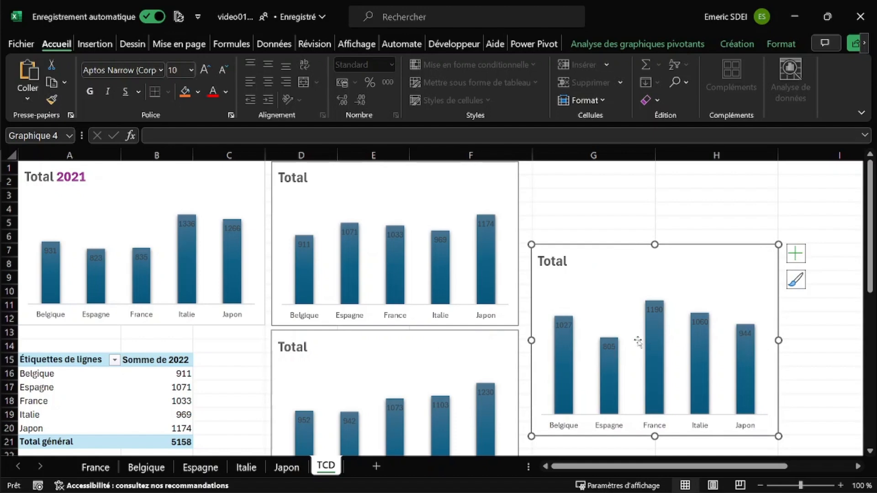
# Step: Change the title of the 2022 chart beside the Total 2021 chart to "Total 2022"
pyautogui.click(303, 182)
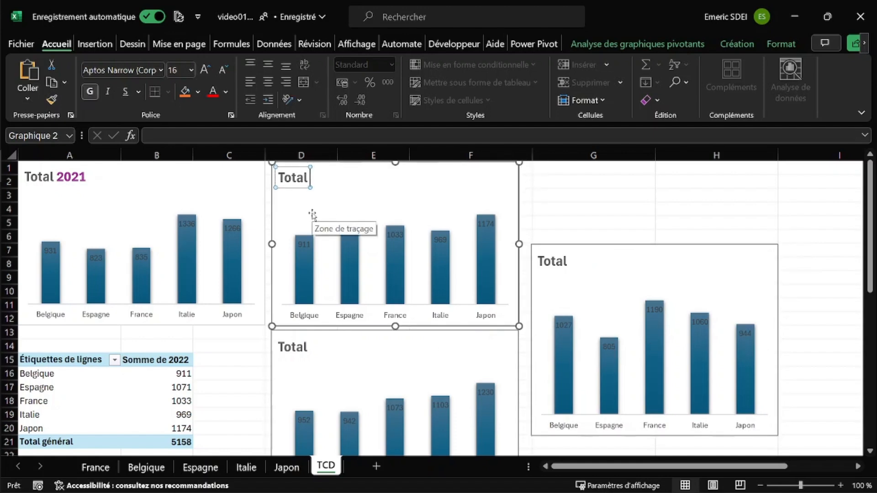
pyautogui.write('2022')
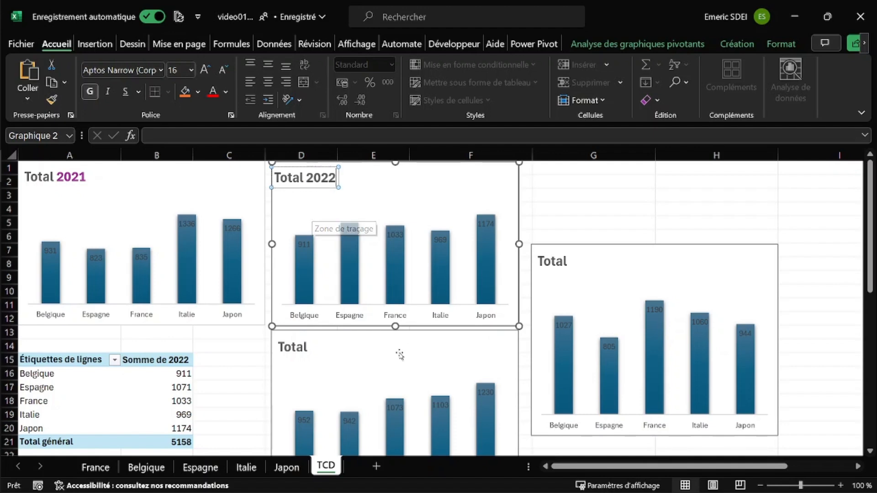
pyautogui.click(305, 347)
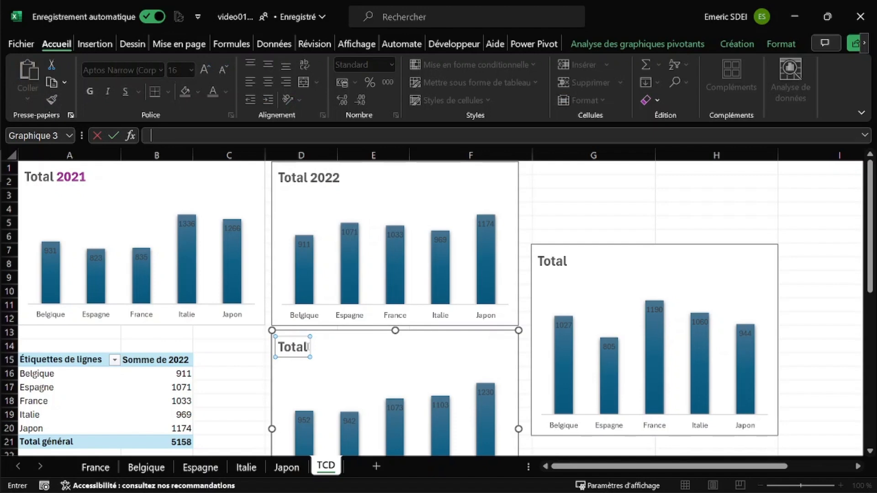
pyautogui.press('Return')
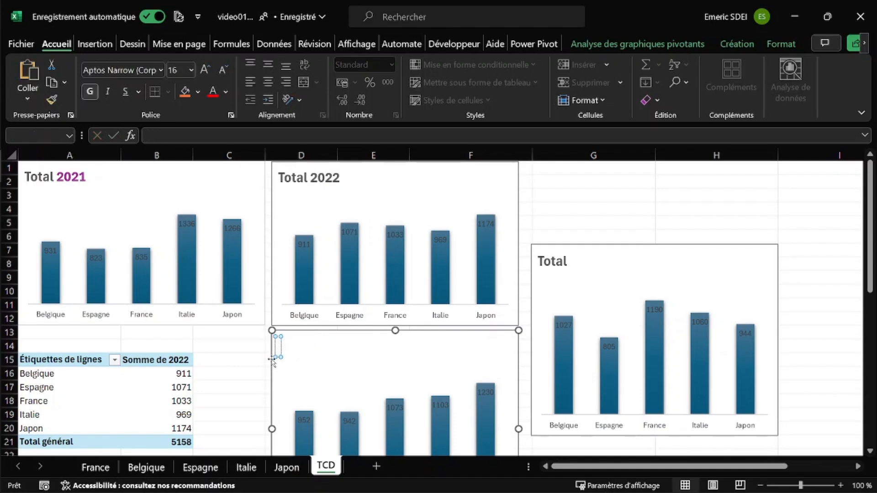
pyautogui.click(248, 360)
pyautogui.click(297, 349)
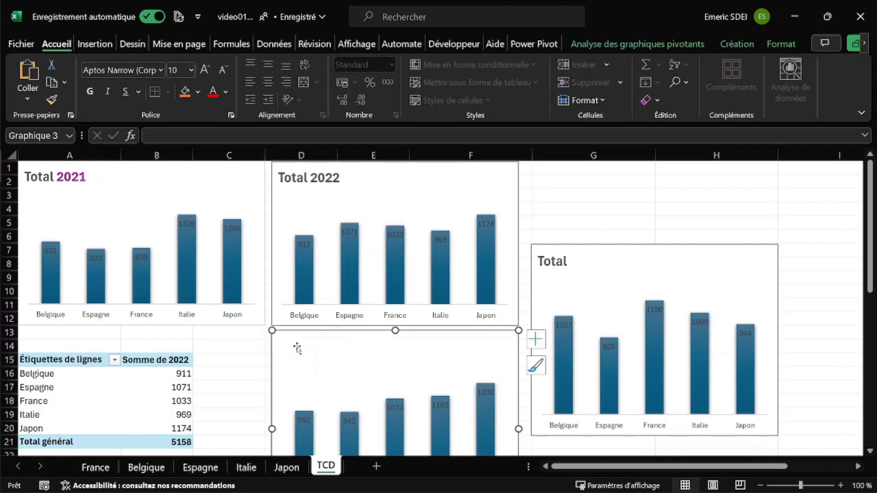
pyautogui.click(271, 211)
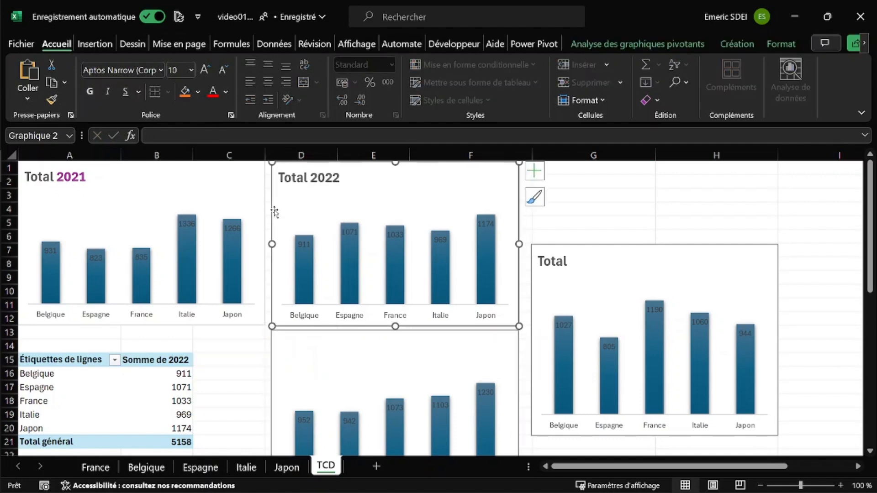
pyautogui.click(317, 338)
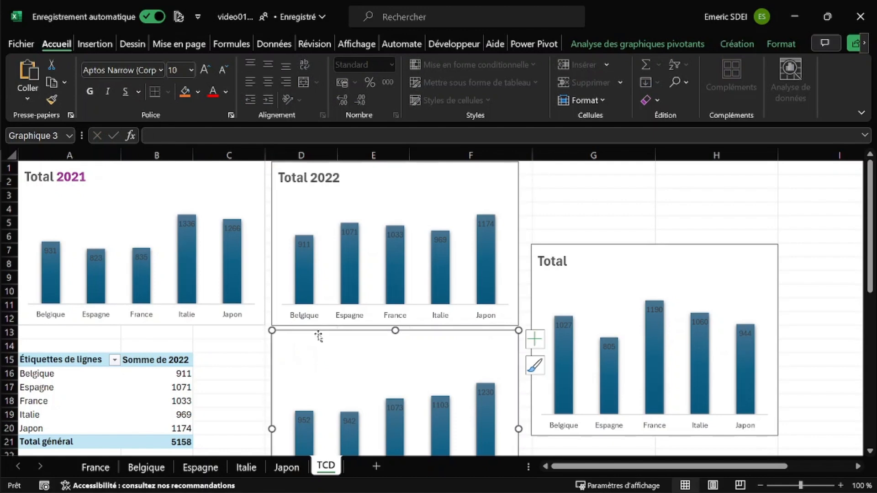
pyautogui.rightClick(303, 352)
pyautogui.click(284, 347)
# Step: Re-create the title of the chart below Total 2022 at its upper-left corner and make it read "Total 2022"
pyautogui.click(535, 339)
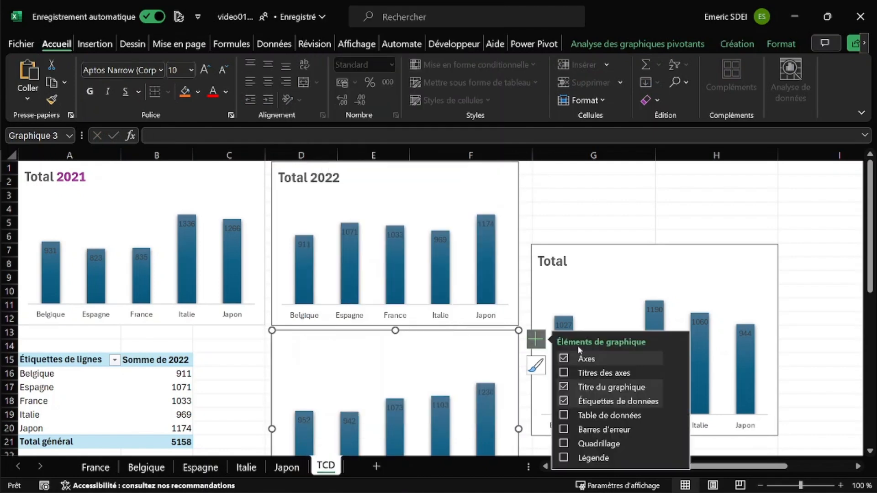
pyautogui.click(594, 374)
pyautogui.click(594, 373)
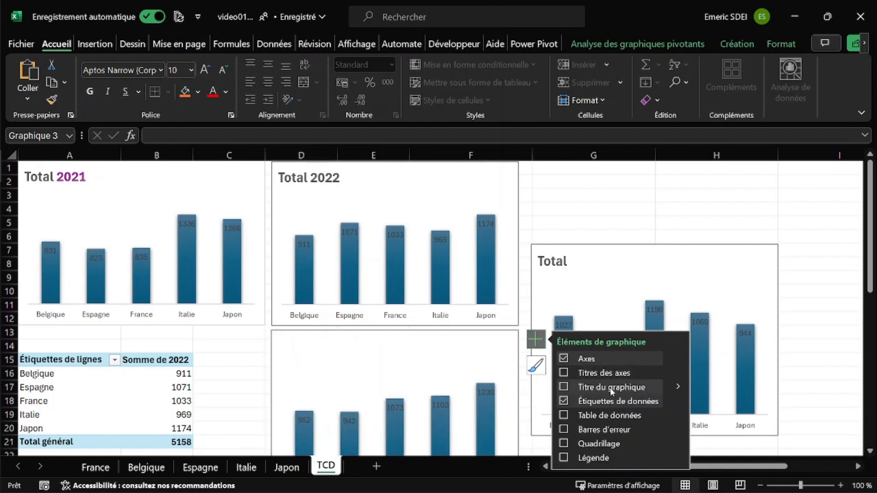
pyautogui.click(393, 347)
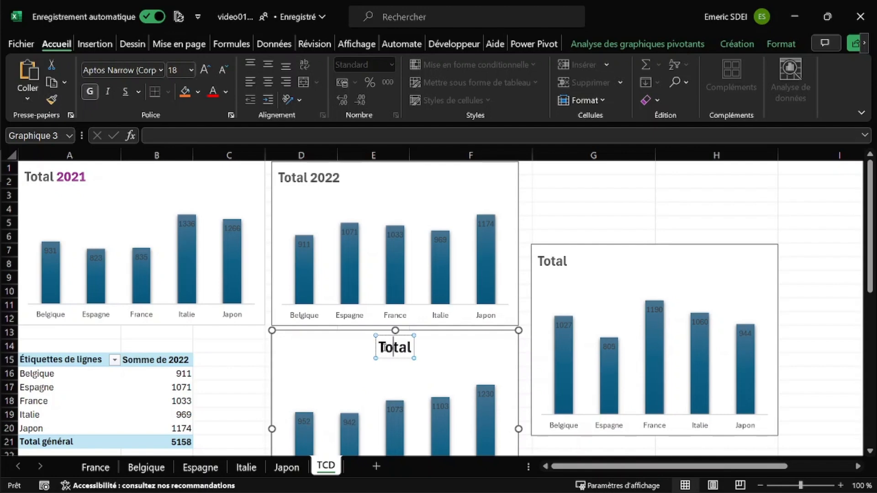
pyautogui.moveTo(380, 347); pyautogui.dragTo(278, 342)
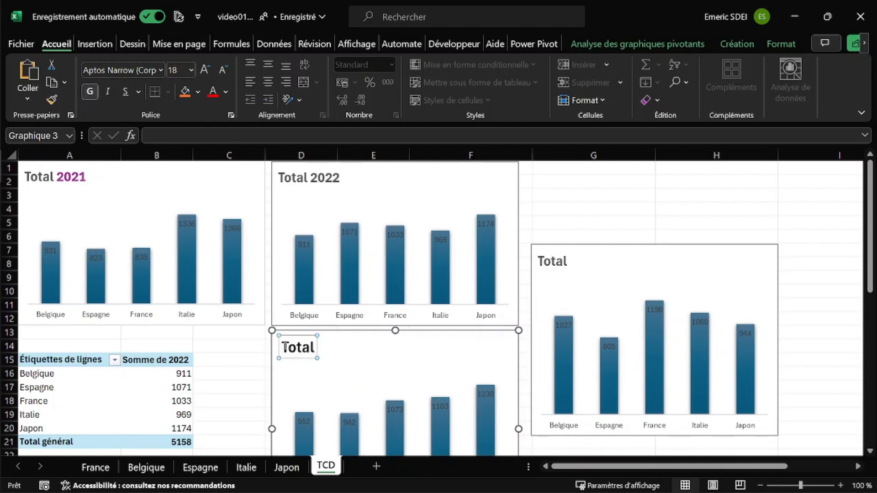
pyautogui.click(315, 348)
pyautogui.write('2022')
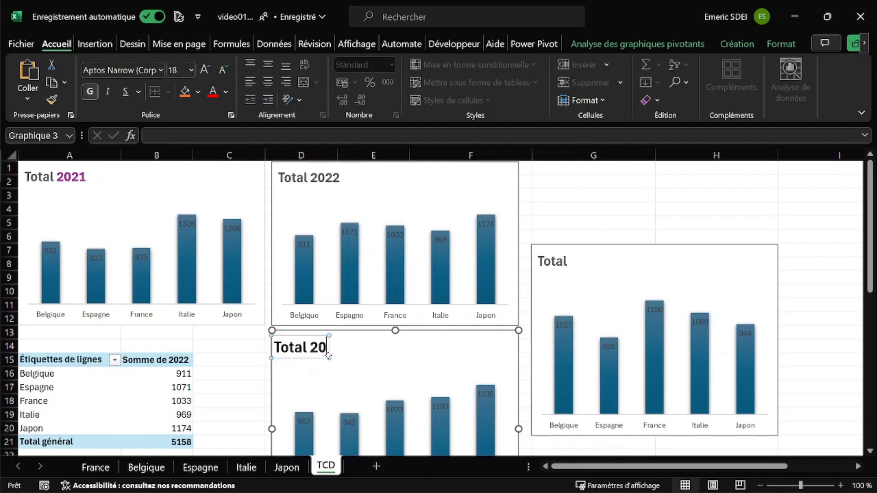
# Step: Change the title of the 2024 chart over columns G and H to "Total 2024"
pyautogui.click(571, 261)
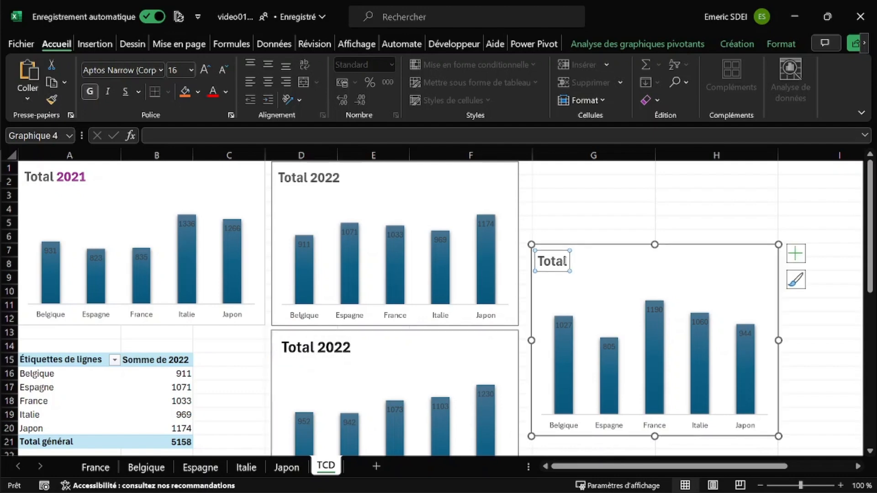
pyautogui.click(568, 262)
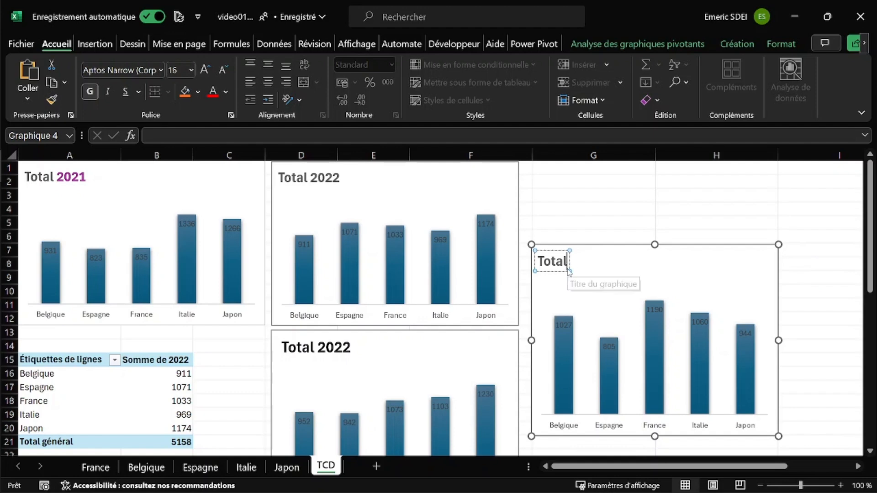
pyautogui.write('20')
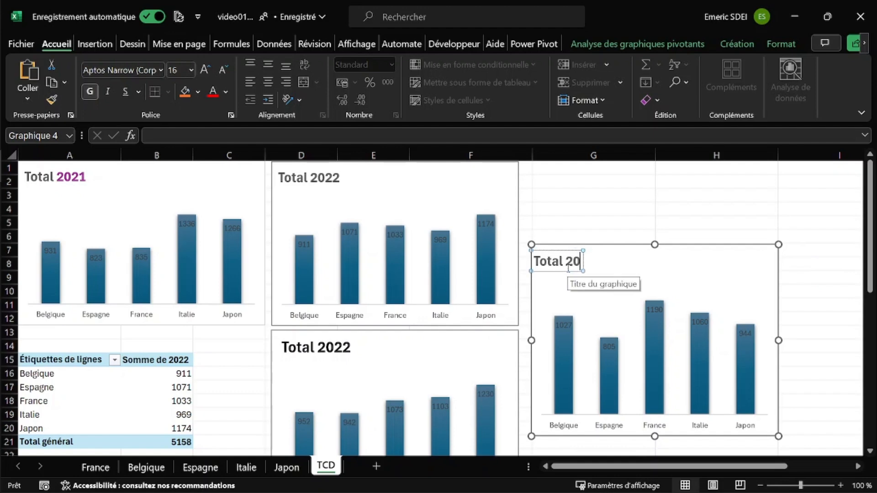
pyautogui.write('24')
# Step: Correct the title of the chart below Total 2022 to read "Total 2023"
pyautogui.click(347, 347)
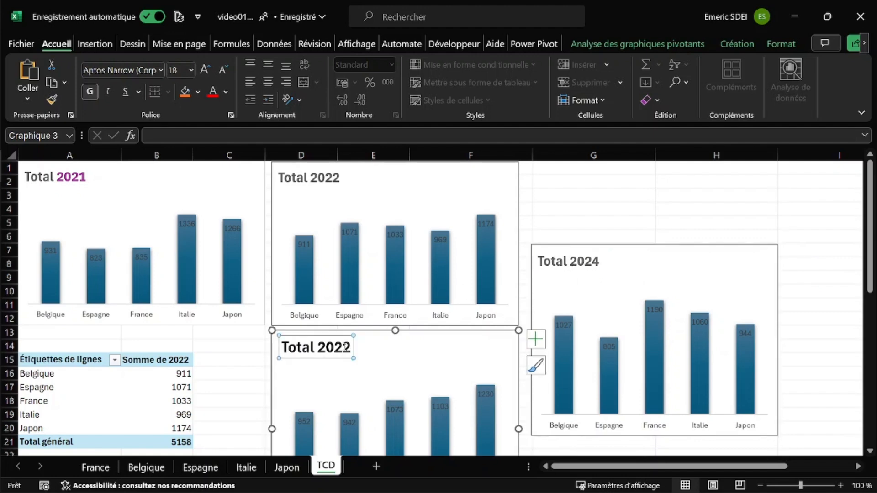
pyautogui.doubleClick(334, 347)
pyautogui.click(344, 347)
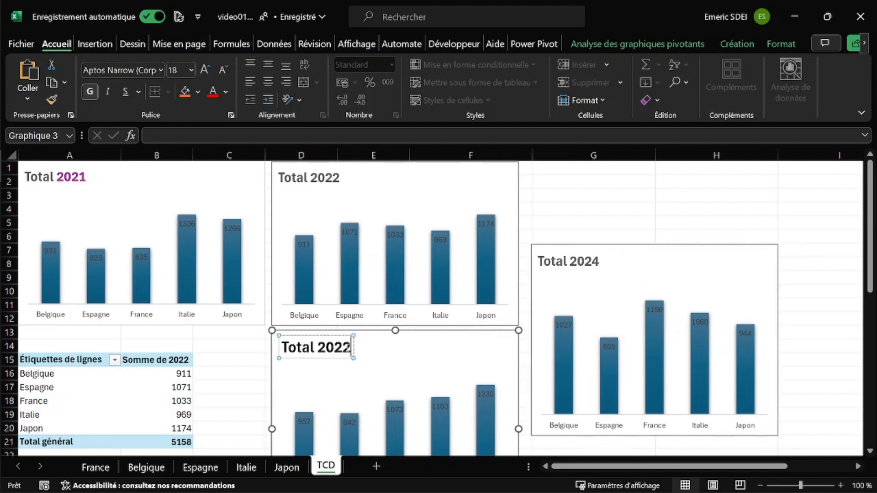
pyautogui.press('Delete')
pyautogui.write('3')
# Step: Copy the formatting of the Total 2022 title onto the Total 2023 title with the format painter
pyautogui.click(289, 179)
pyautogui.click(280, 178)
pyautogui.moveTo(279, 177); pyautogui.dragTo(341, 178)
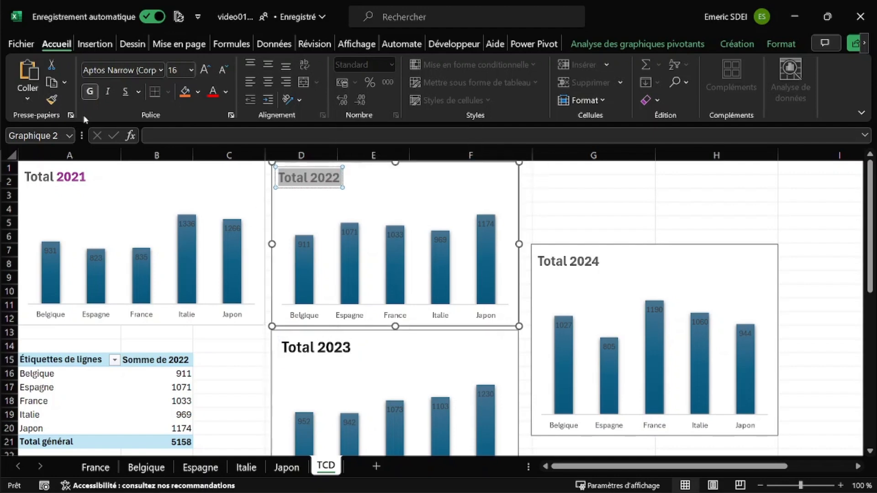
pyautogui.click(52, 99)
pyautogui.click(291, 346)
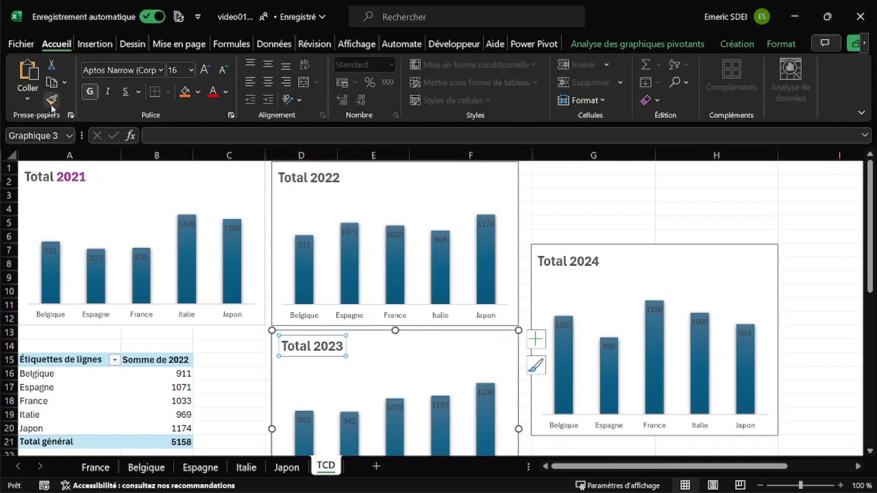
pyautogui.click(561, 213)
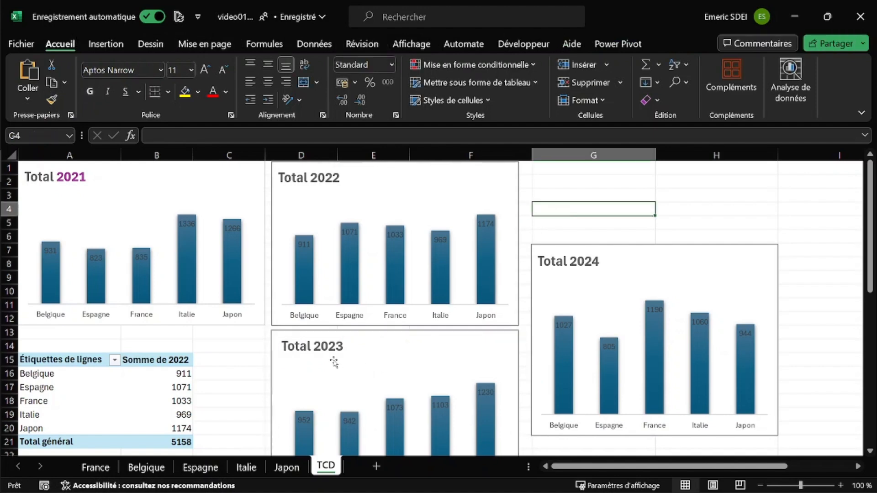